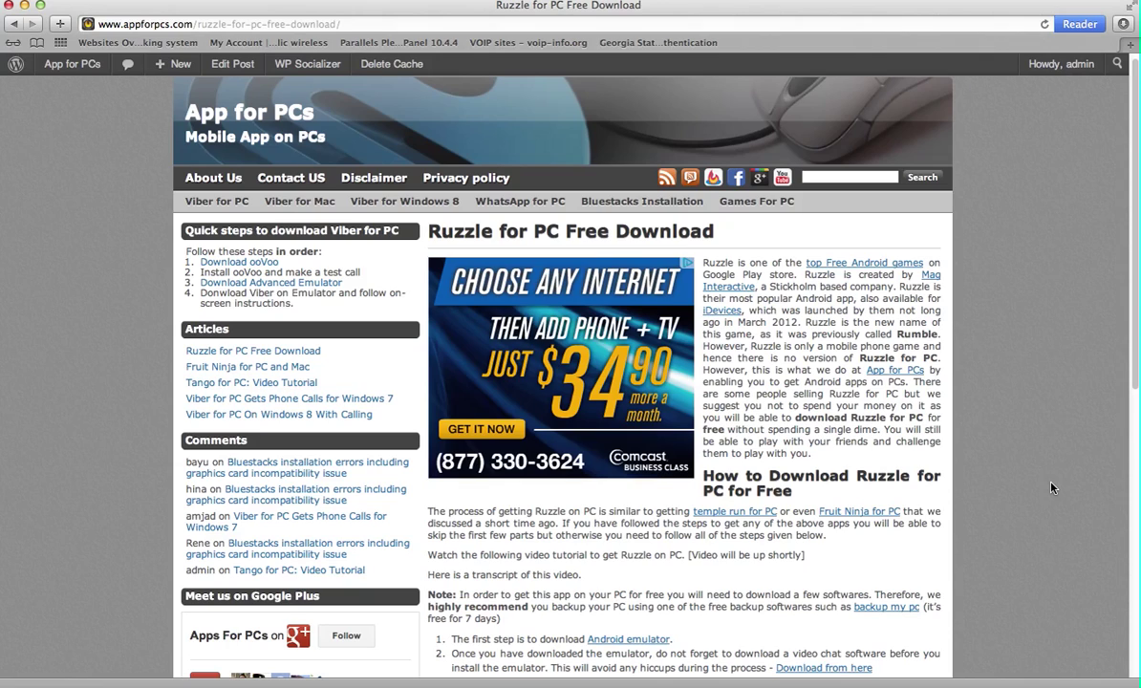
Launch the Android Twitter app in BlueStacks App Player and reposition its window so the whole player fits on screen
scroll(1051, 488, "down", 5)
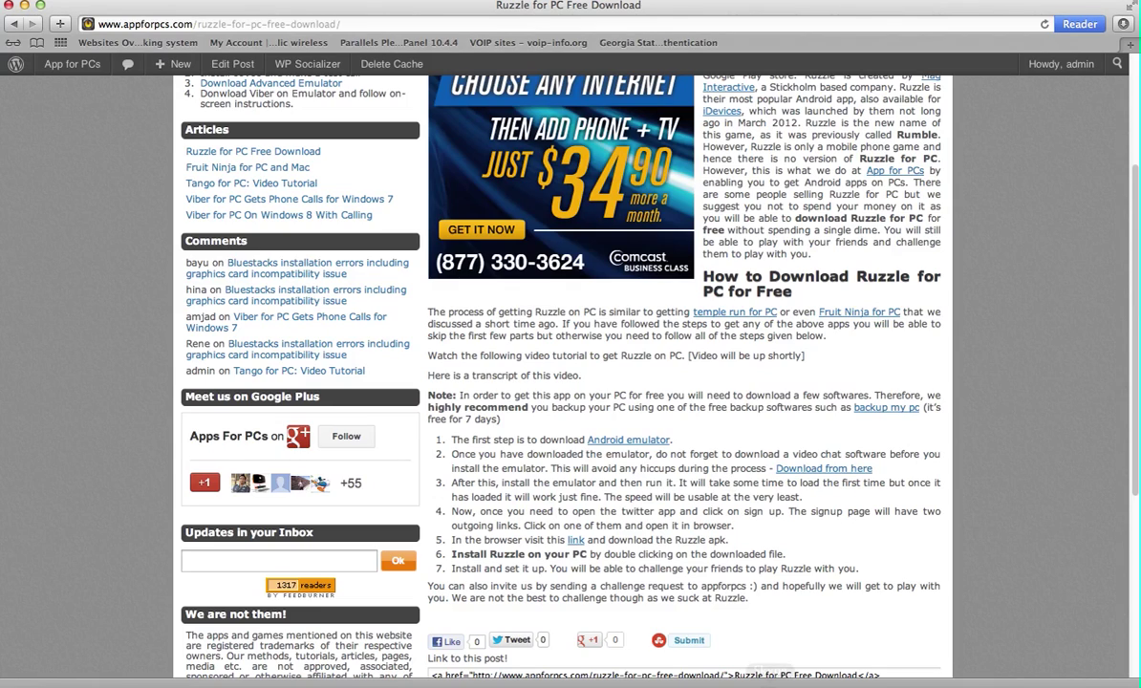
mouse_move(842, 680)
left_click(1066, 669)
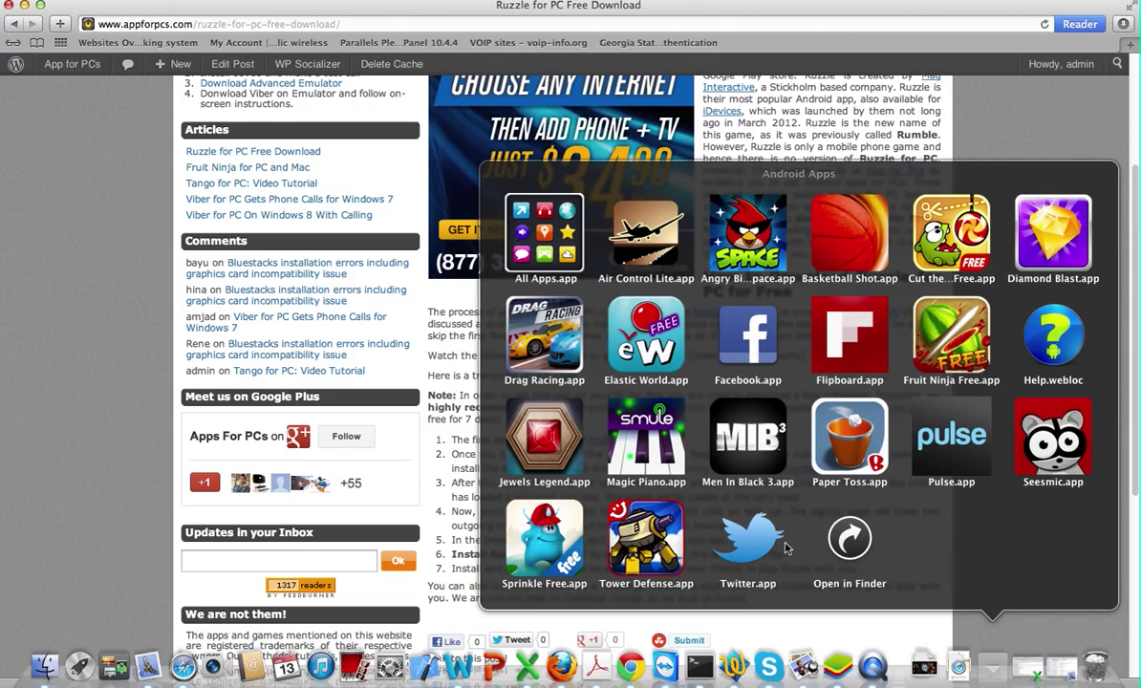
left_click(762, 544)
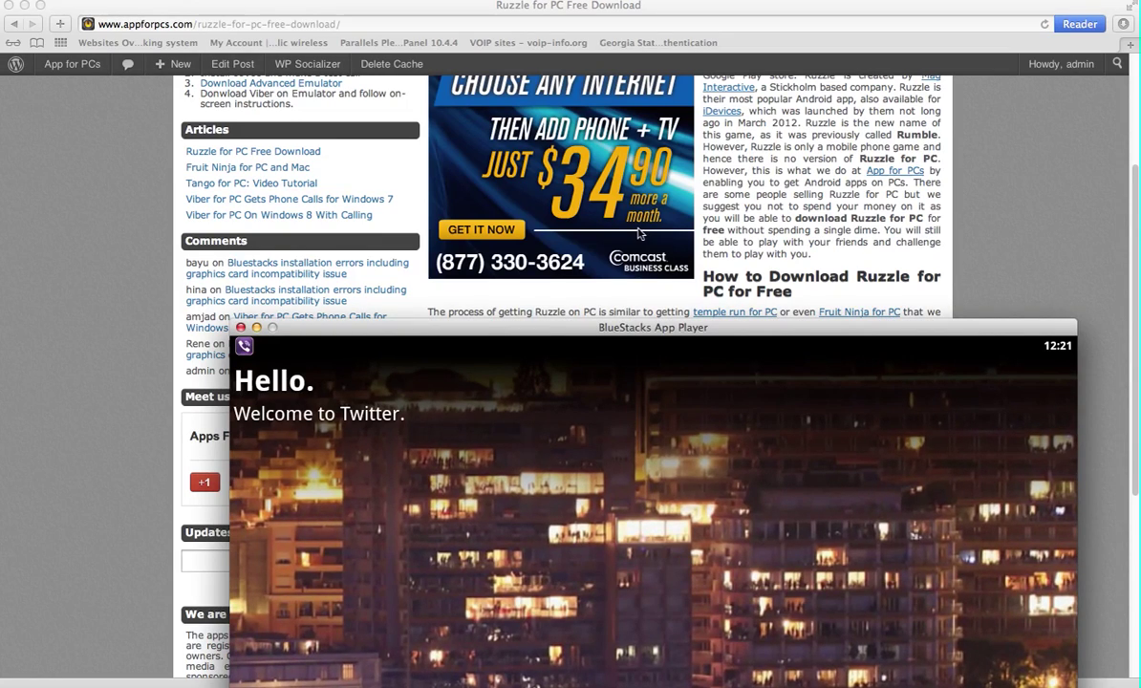
left_click_drag(554, 327, 452, 68)
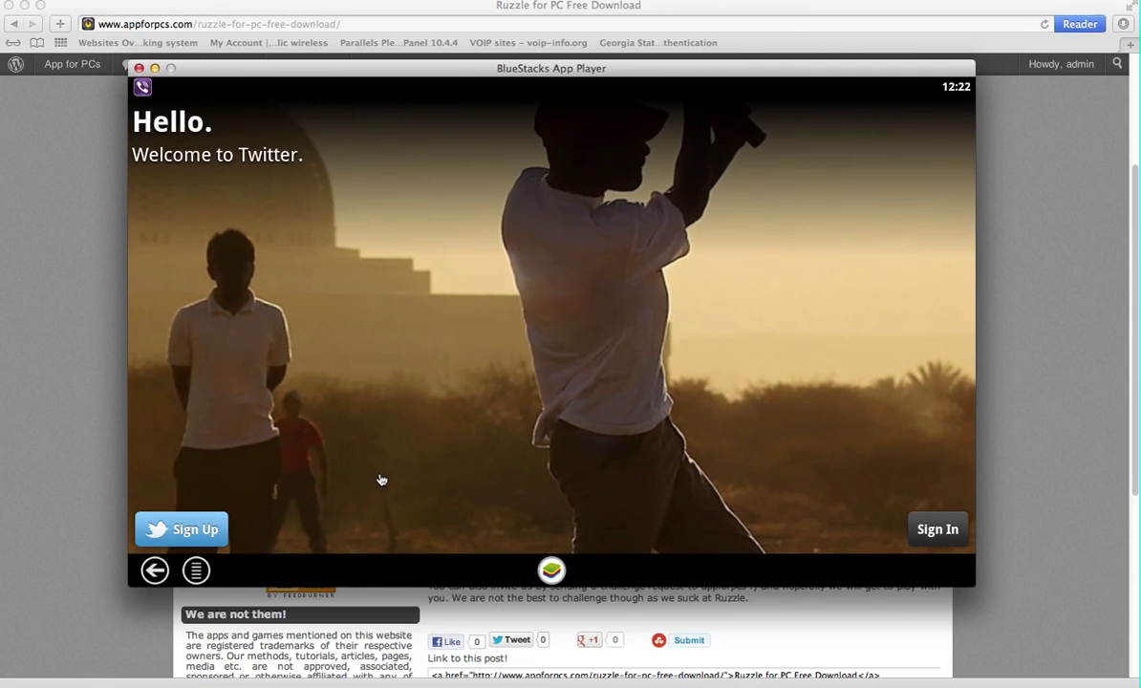
Open Twitter's sign-up form and open its Terms of Service link with the Browser
left_click(181, 529)
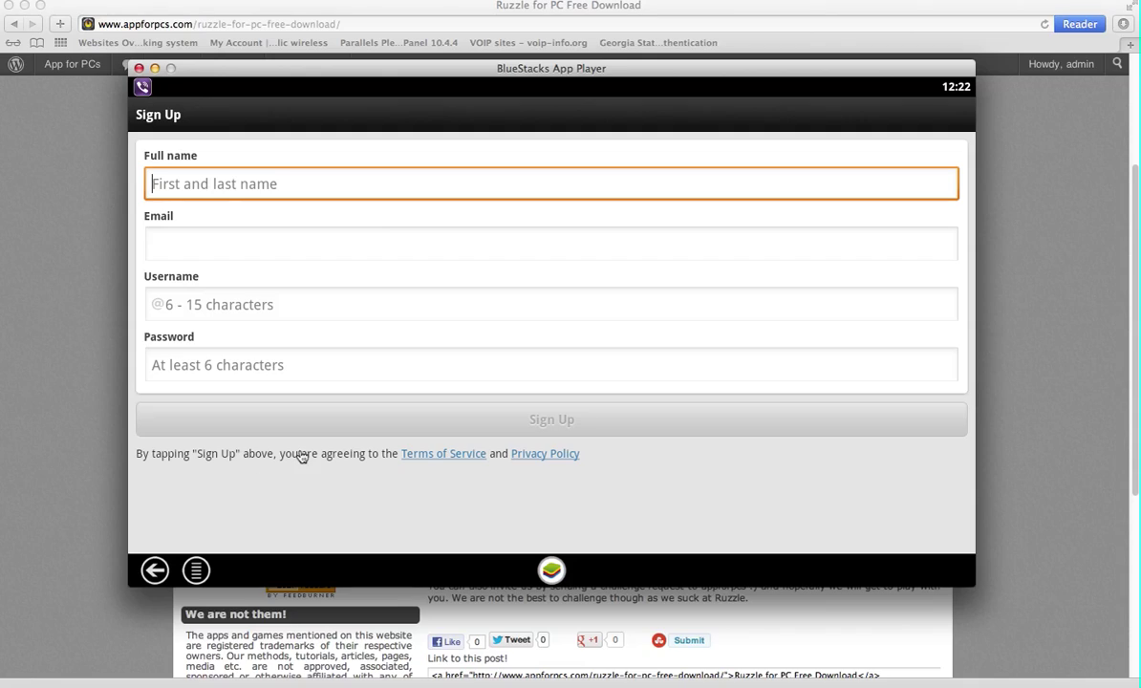
left_click(458, 473)
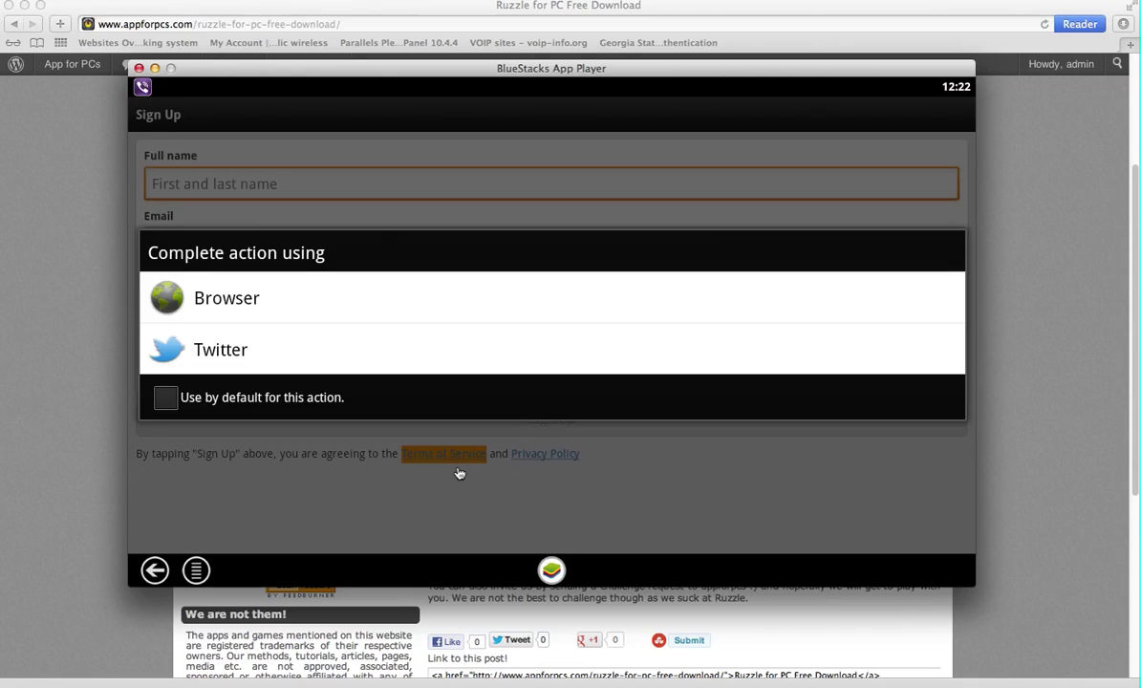
left_click(241, 302)
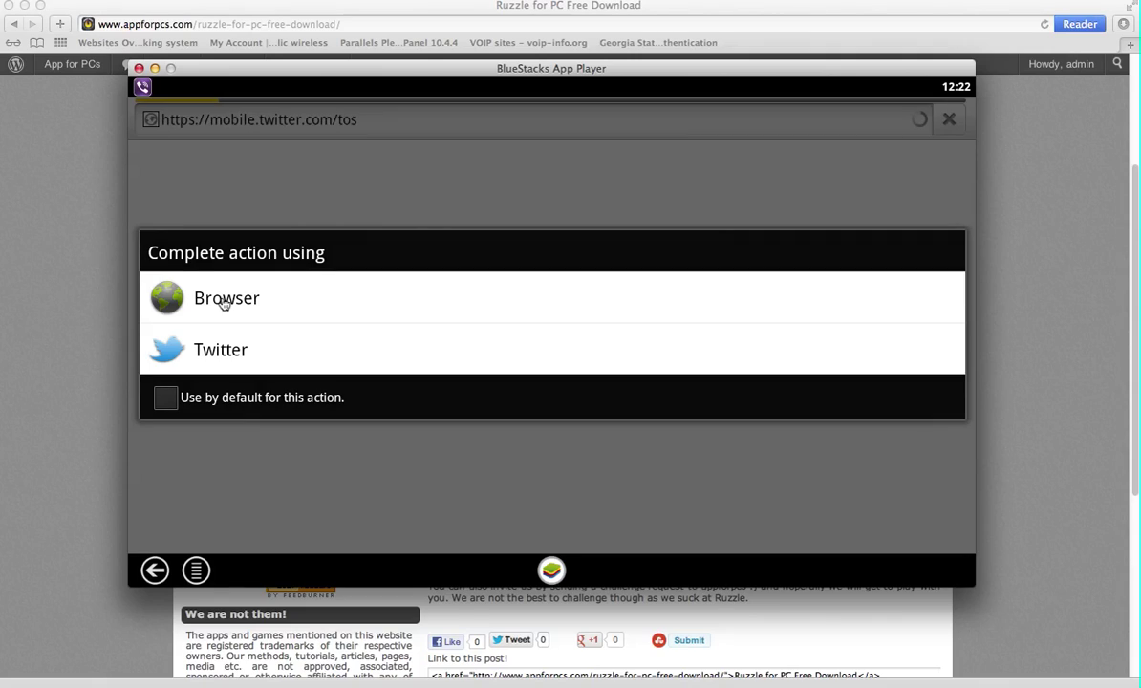
left_click(223, 300)
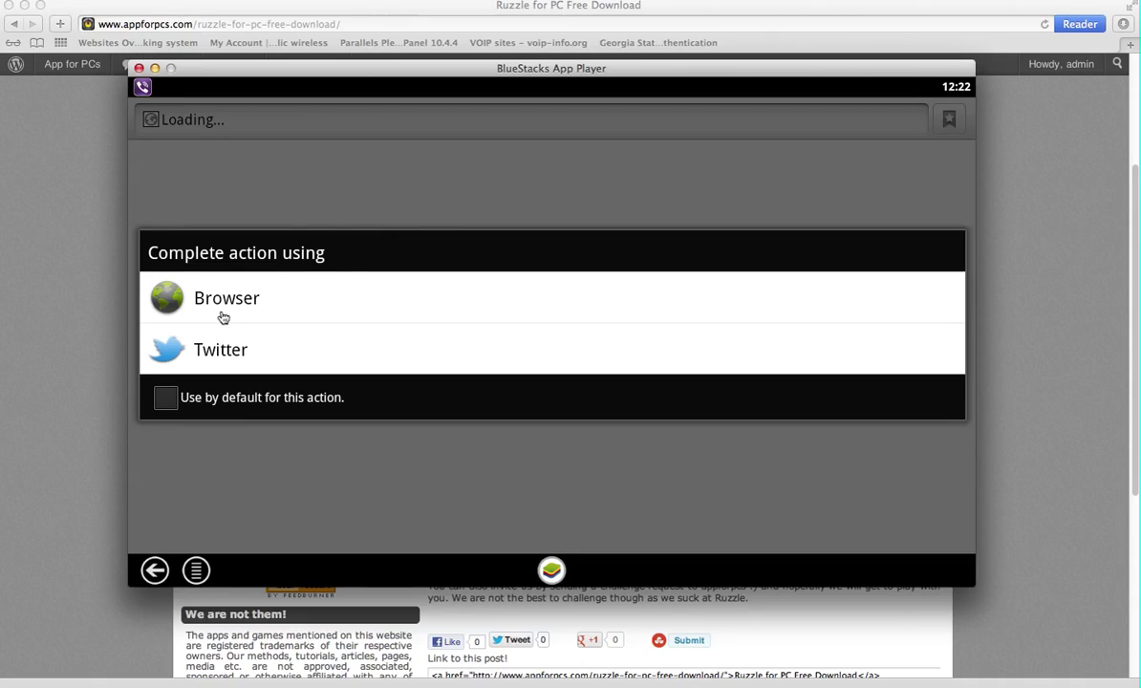
left_click(223, 302)
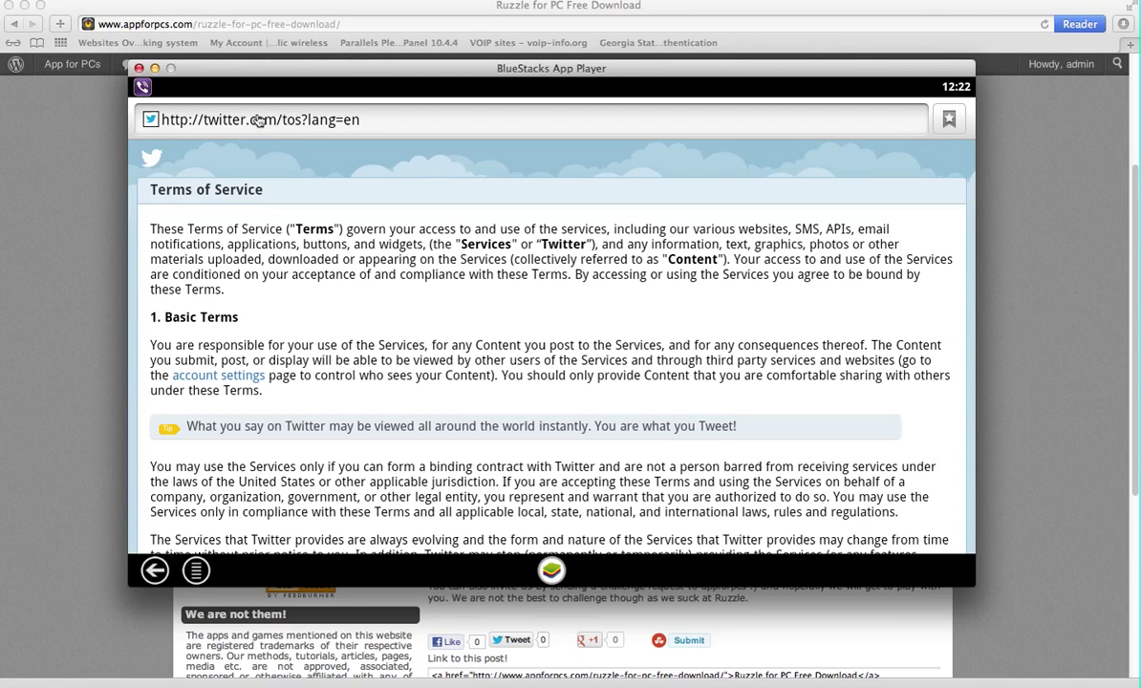
left_click(259, 121)
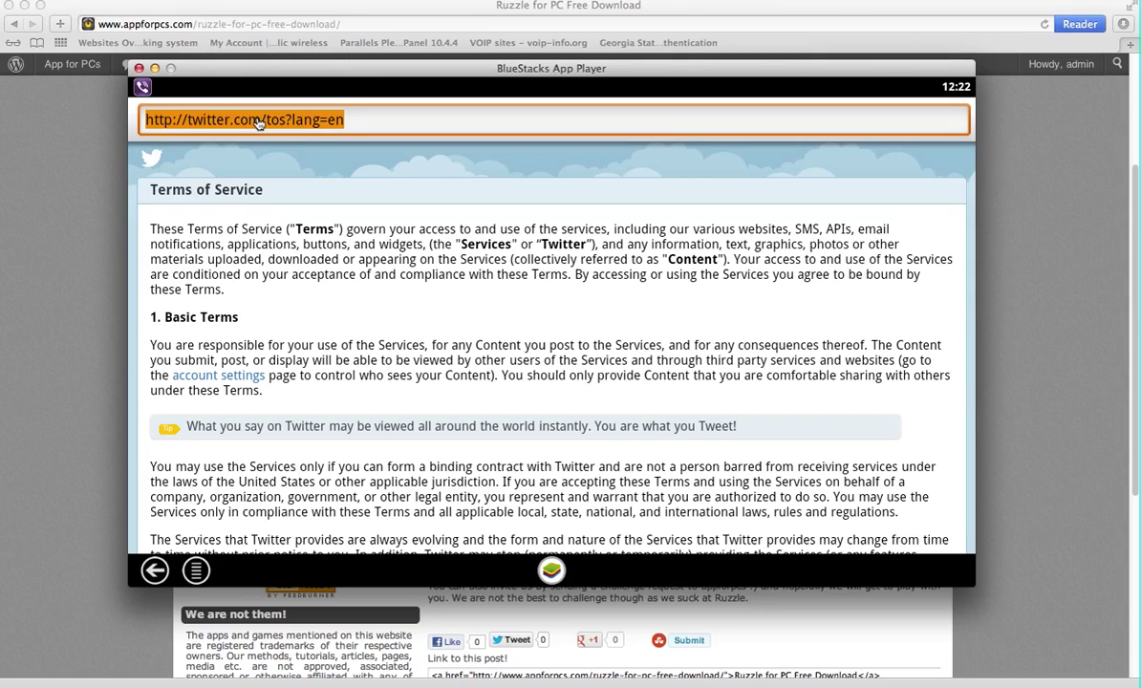
left_click(259, 122)
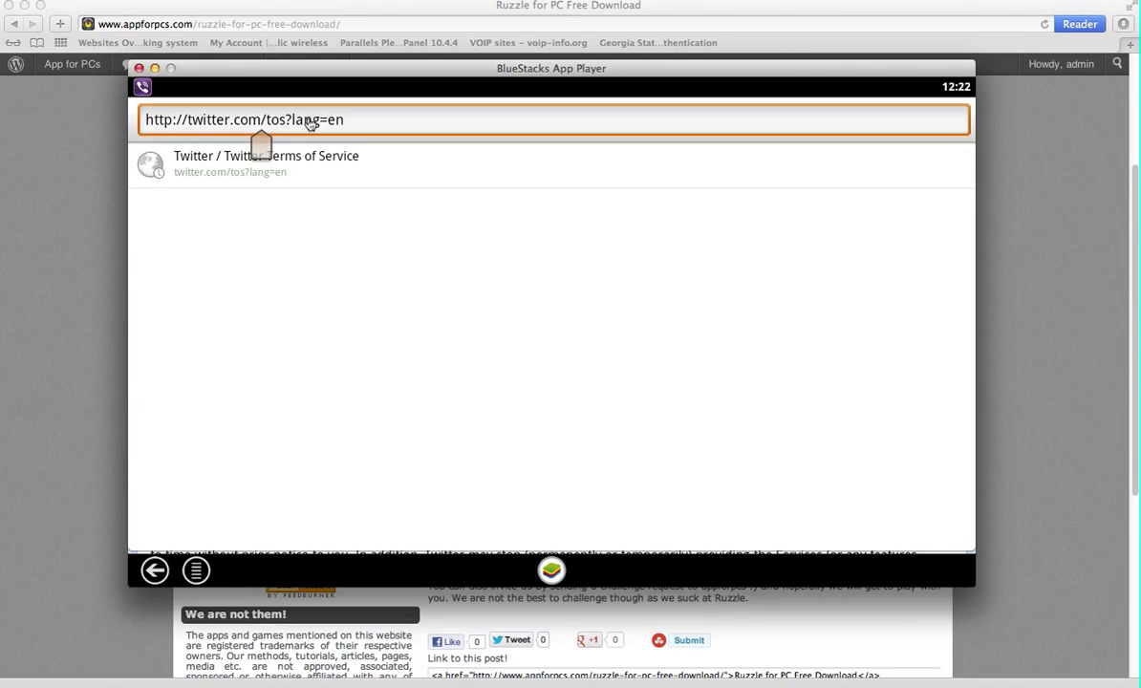
type("a")
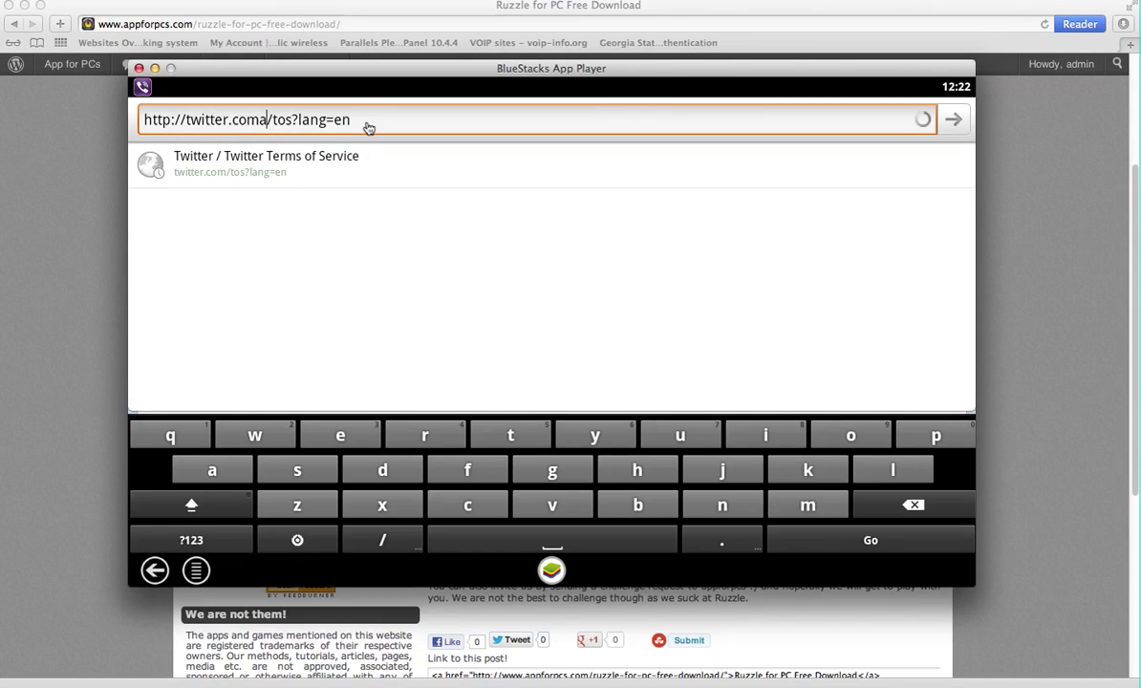
type("pp")
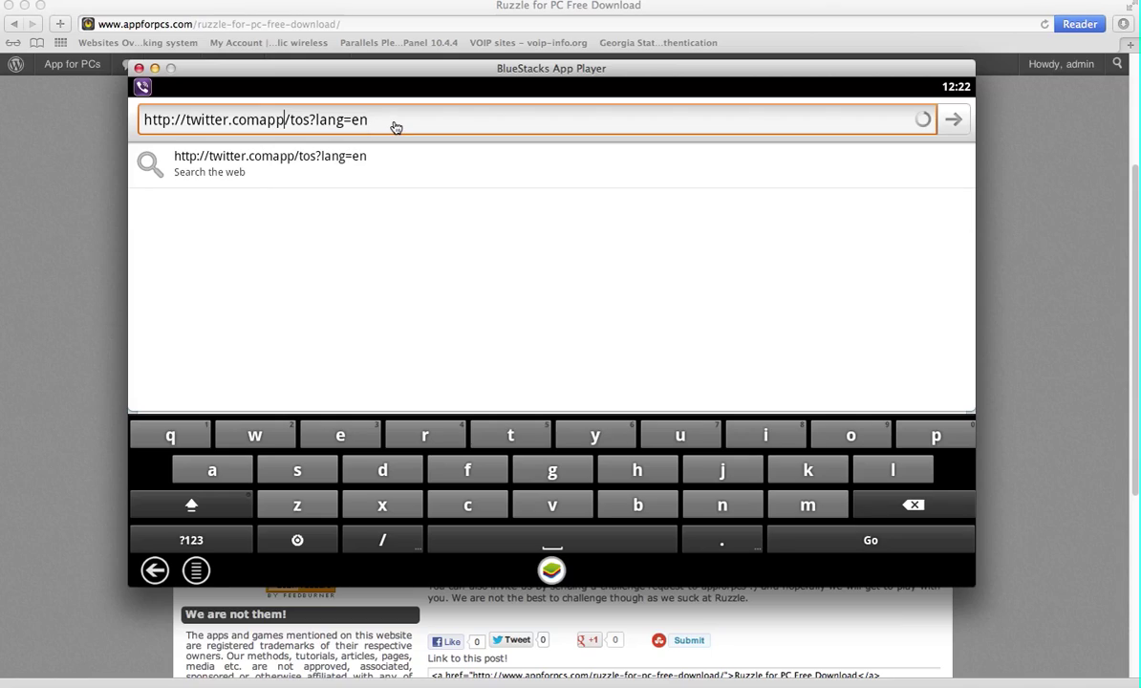
type(".")
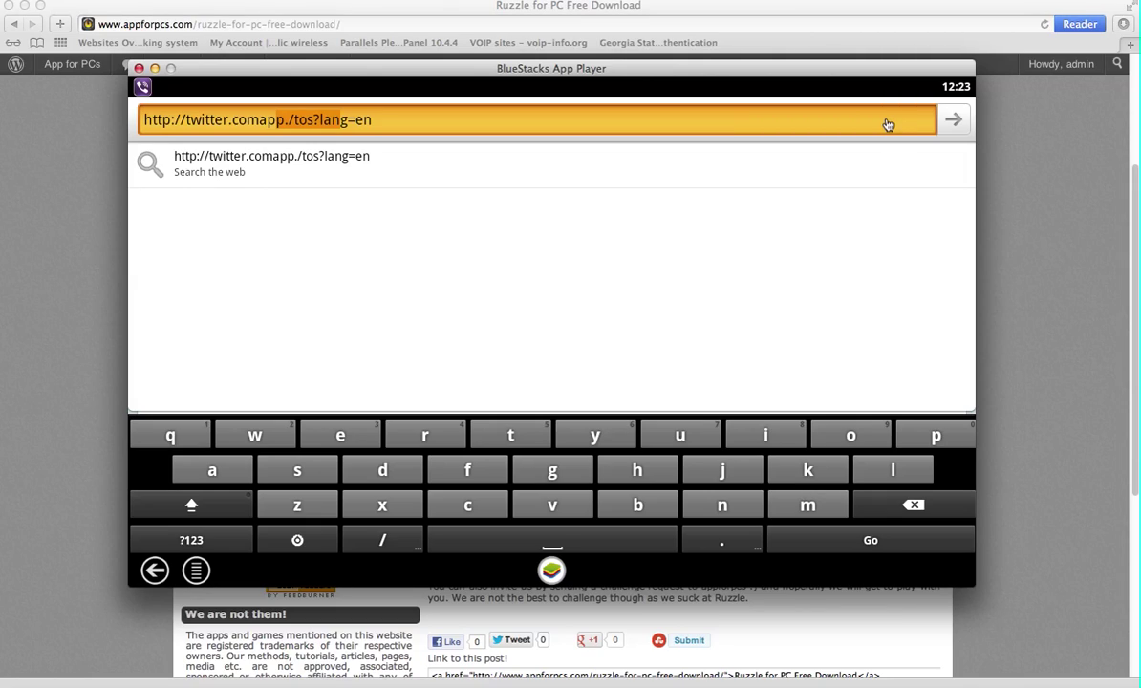
left_click(881, 123)
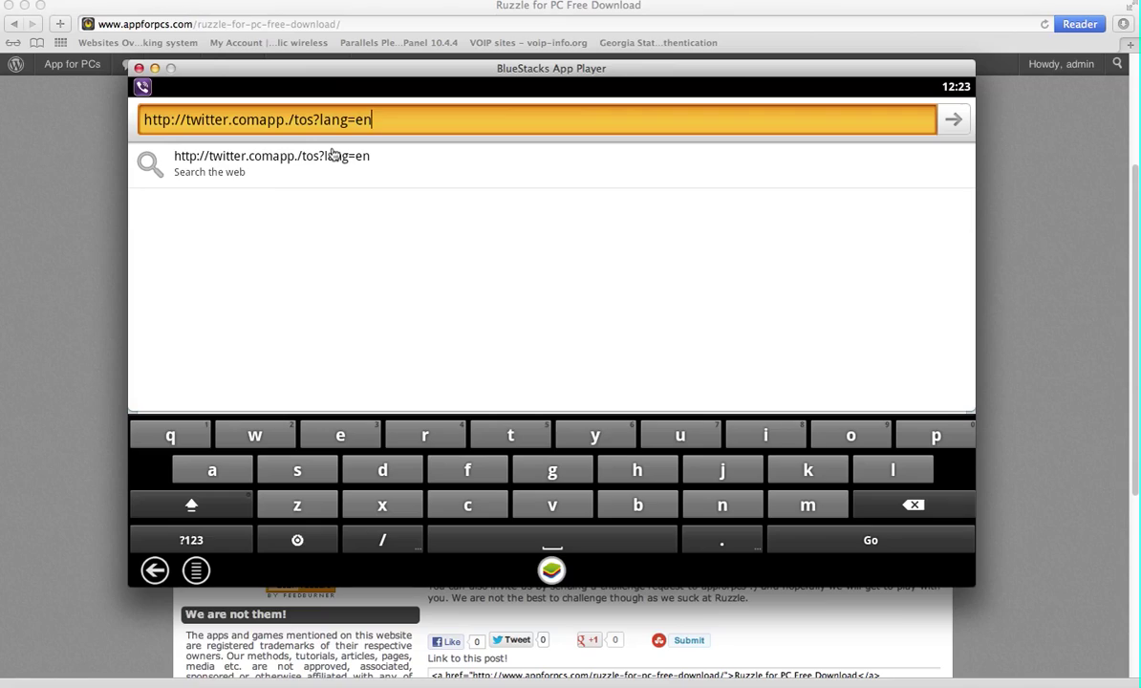
left_click(431, 123)
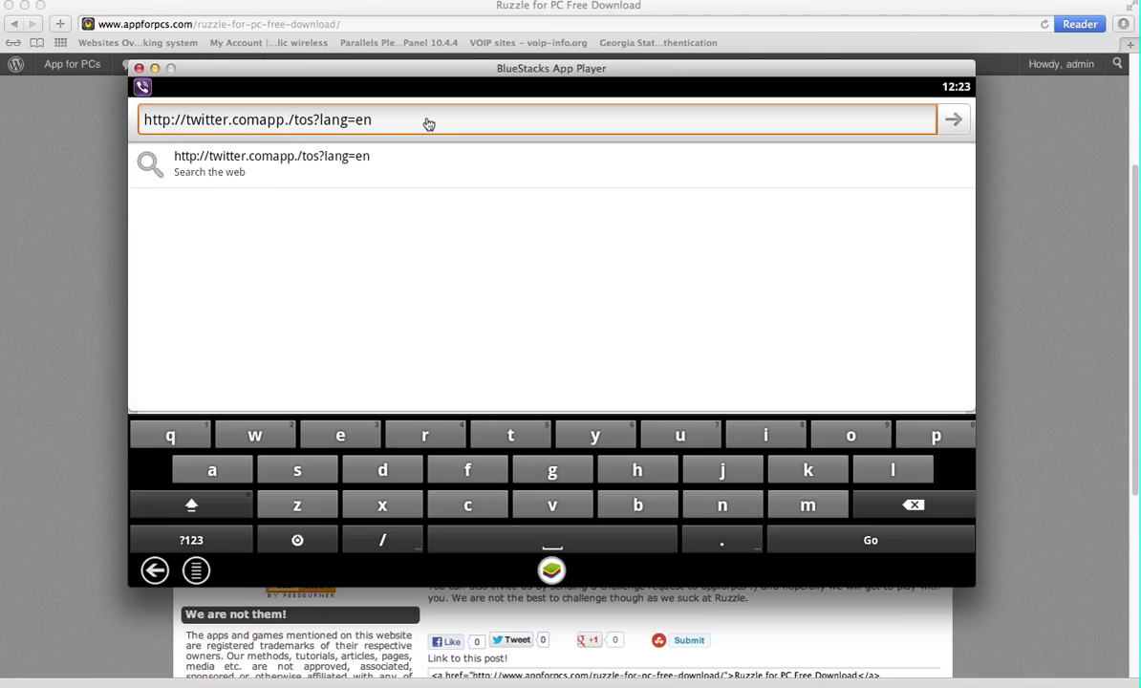
left_click(426, 121)
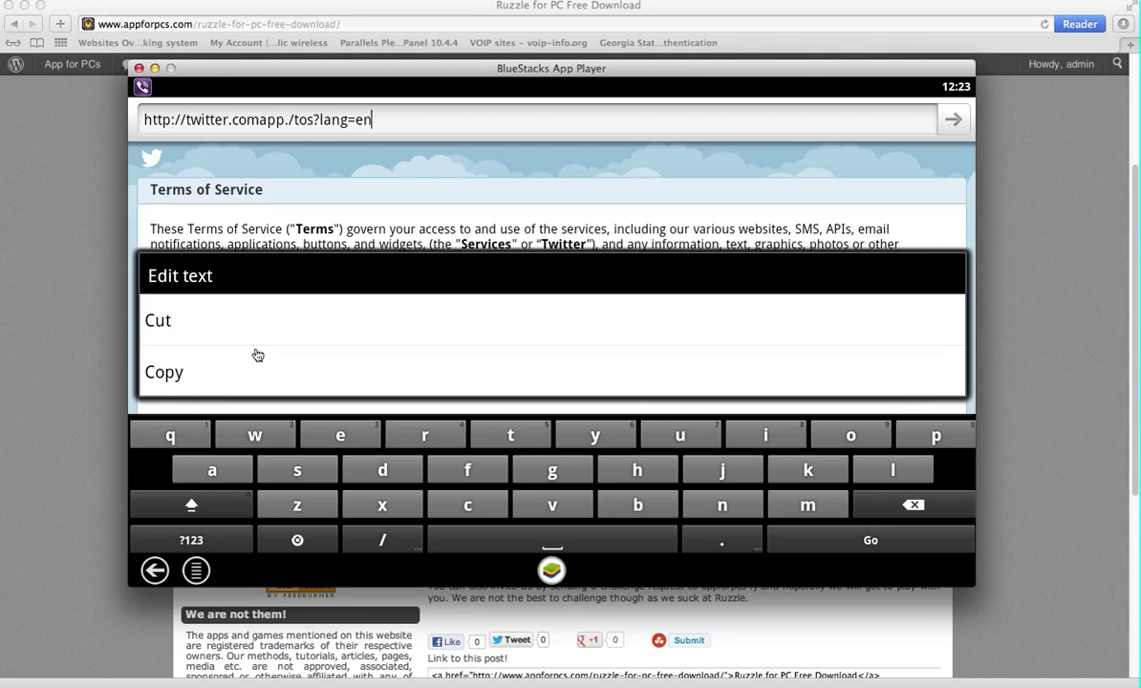
left_click(218, 332)
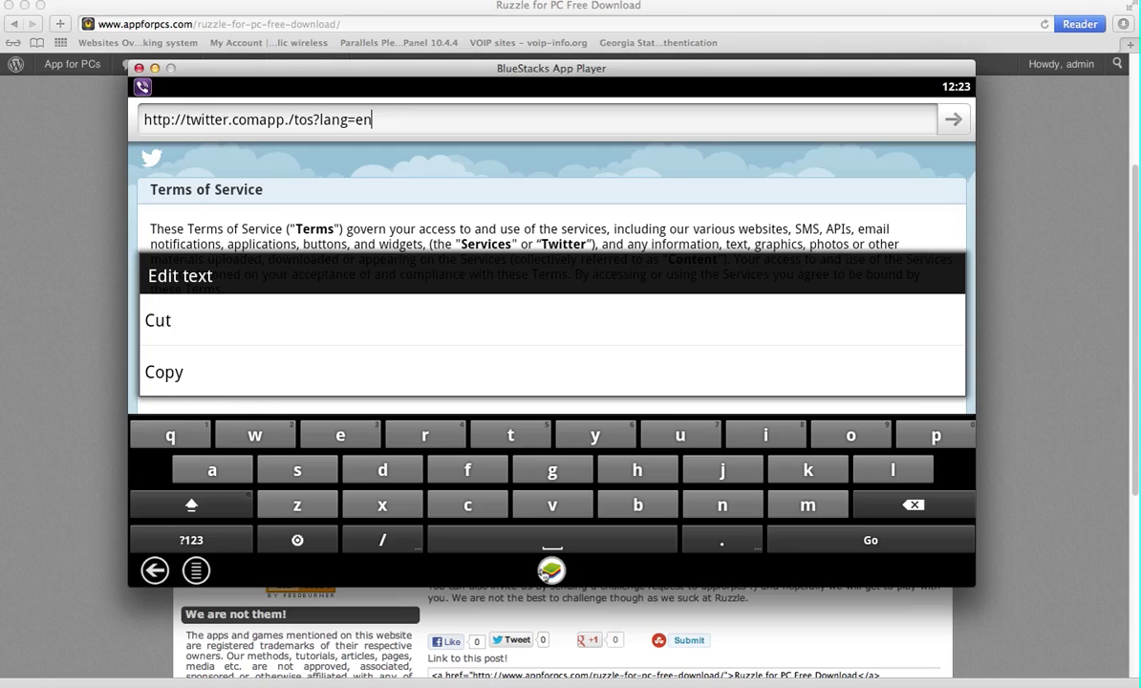
left_click(547, 572)
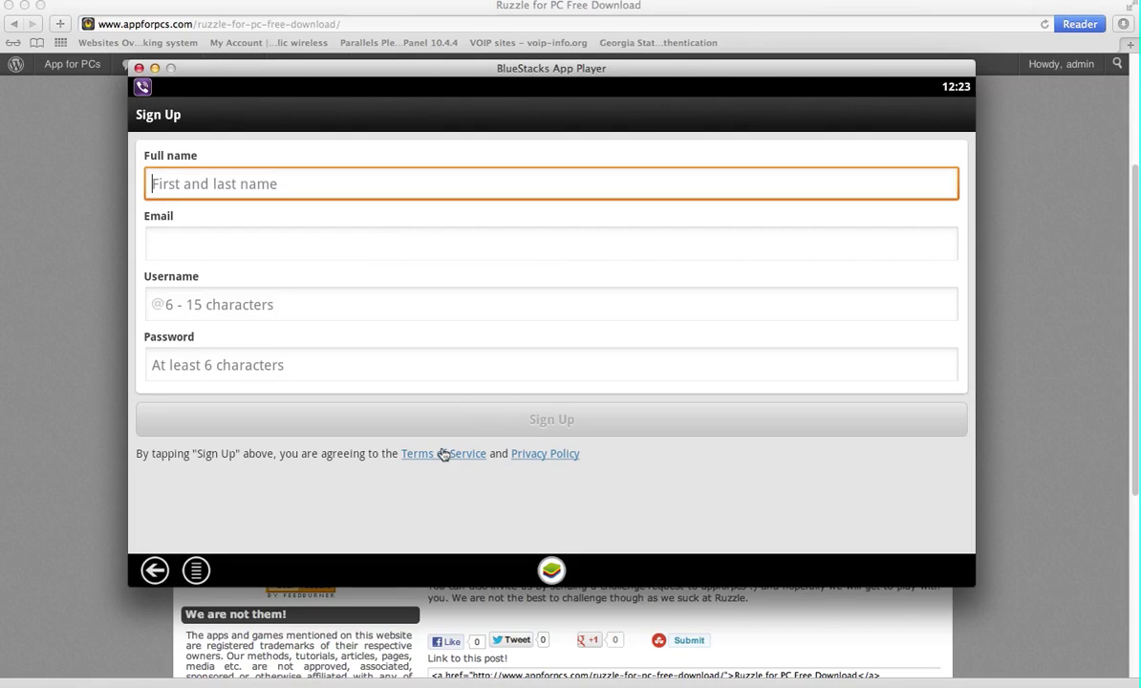
Reopen the Terms of Service link from the sign-up form, choosing Browser to complete the action
left_click(465, 460)
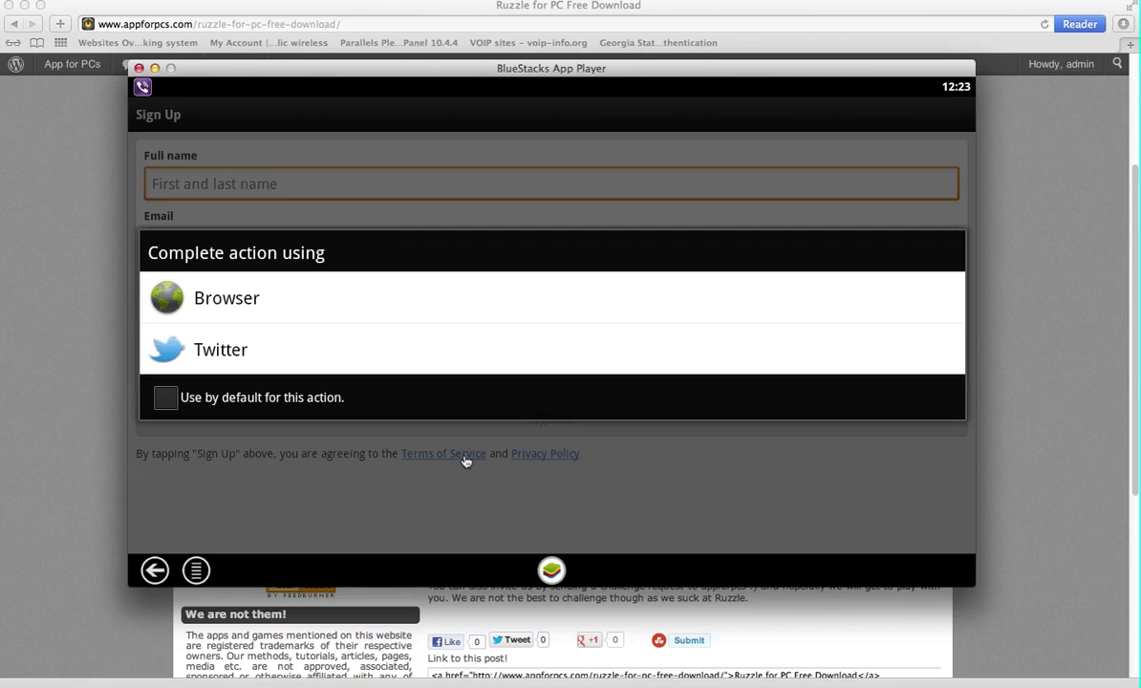
left_click(254, 304)
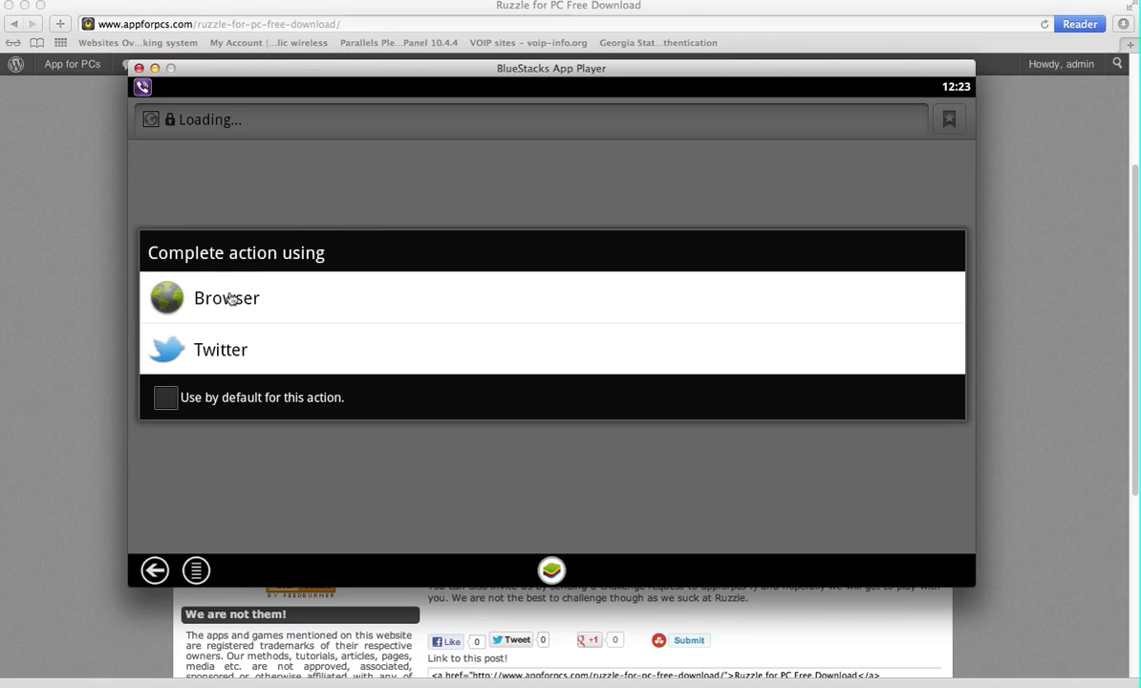
left_click(239, 298)
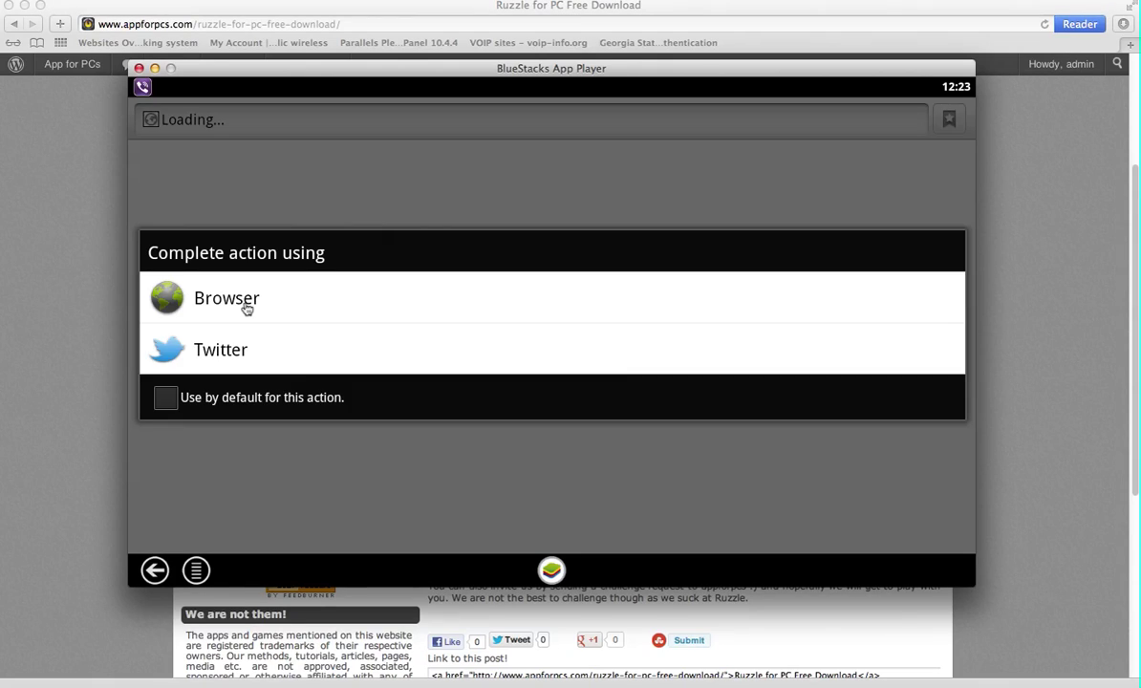
left_click(247, 308)
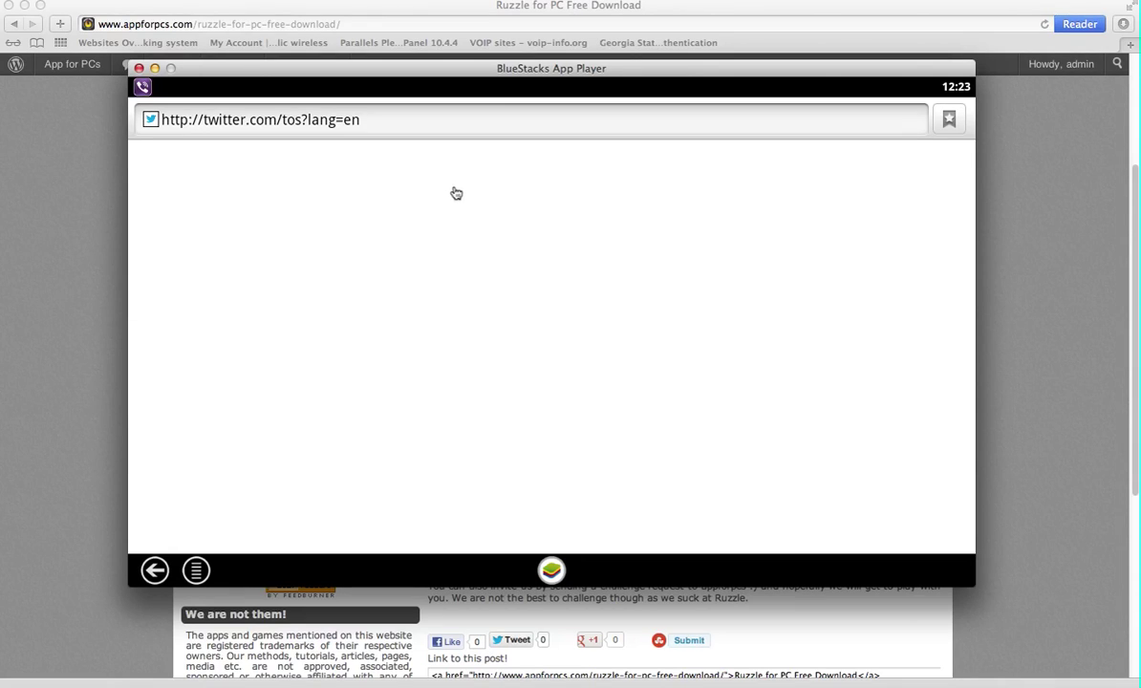
Replace the address with "app", choose the suggested appforpcs.com site and load its Ruzzle for PC Free Download page
left_click(441, 129)
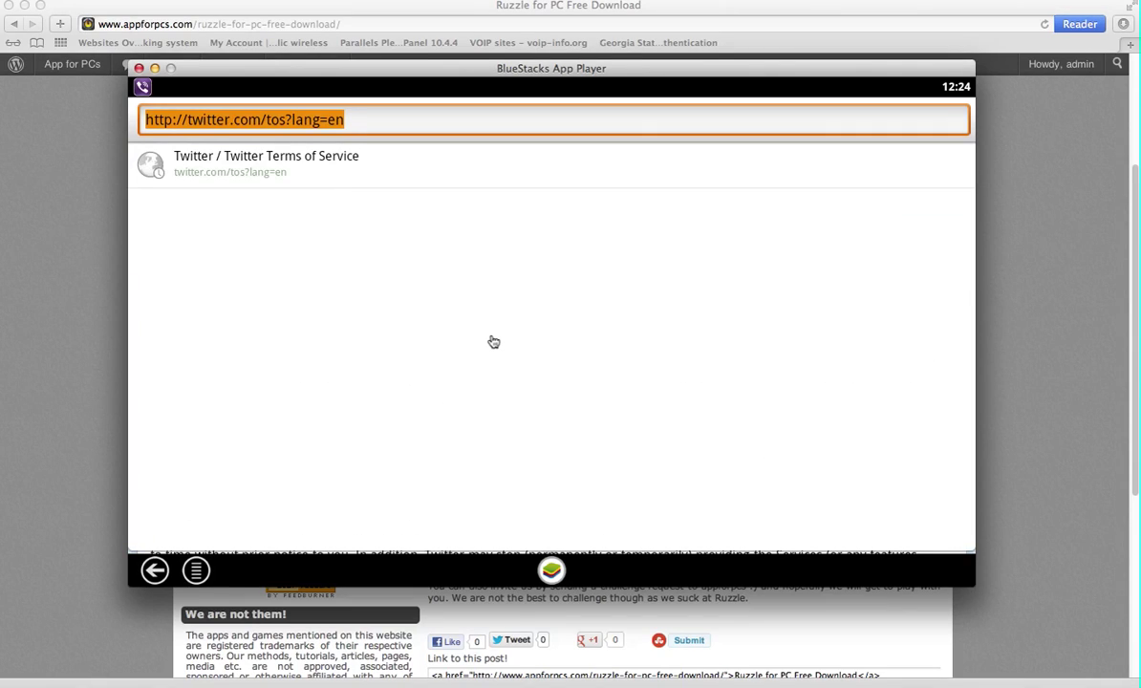
type("ap")
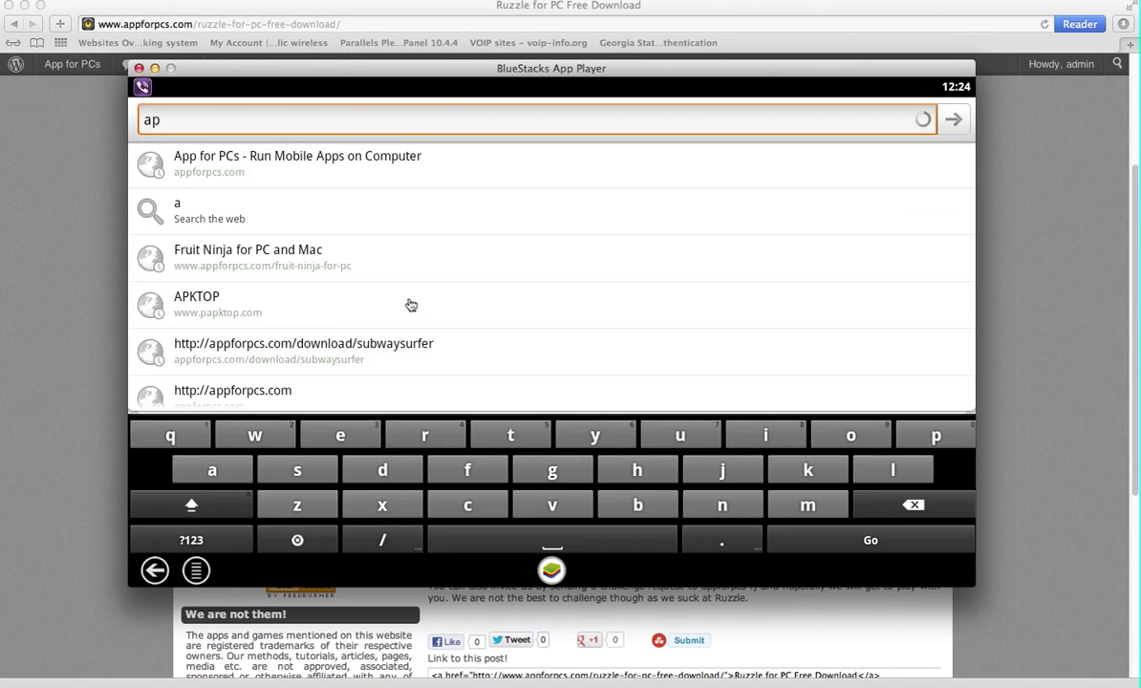
type("p")
left_click(287, 159)
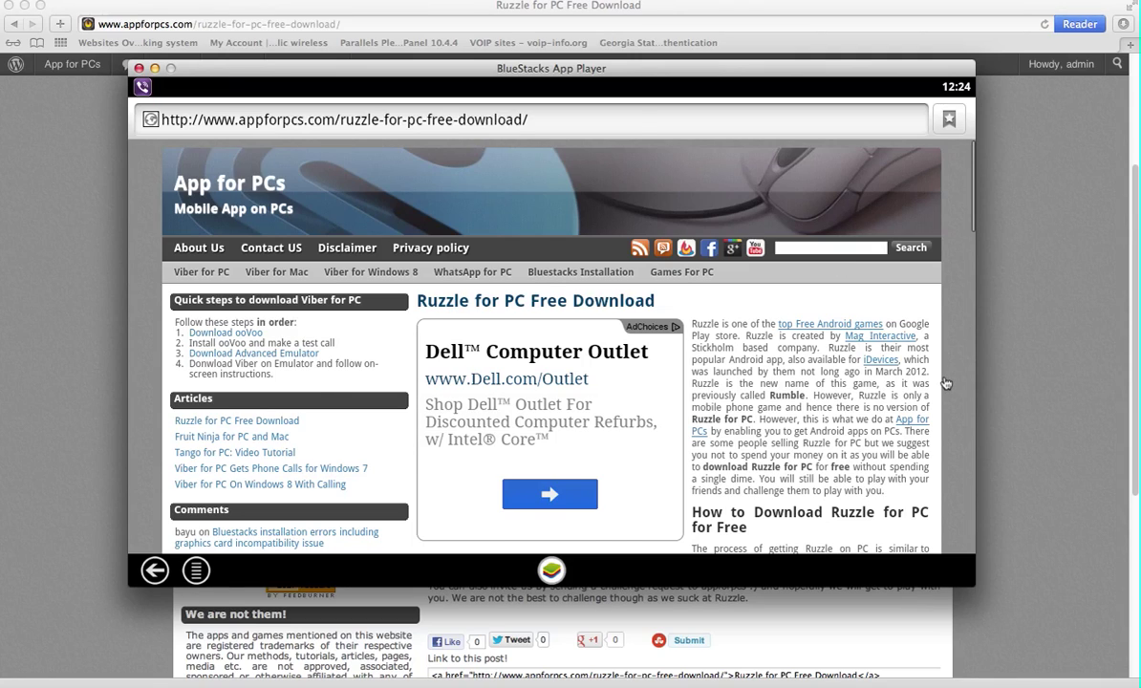
Look through the Ruzzle for PC Free Download page from the article down to the comment form
scroll(945, 383, "down", 4)
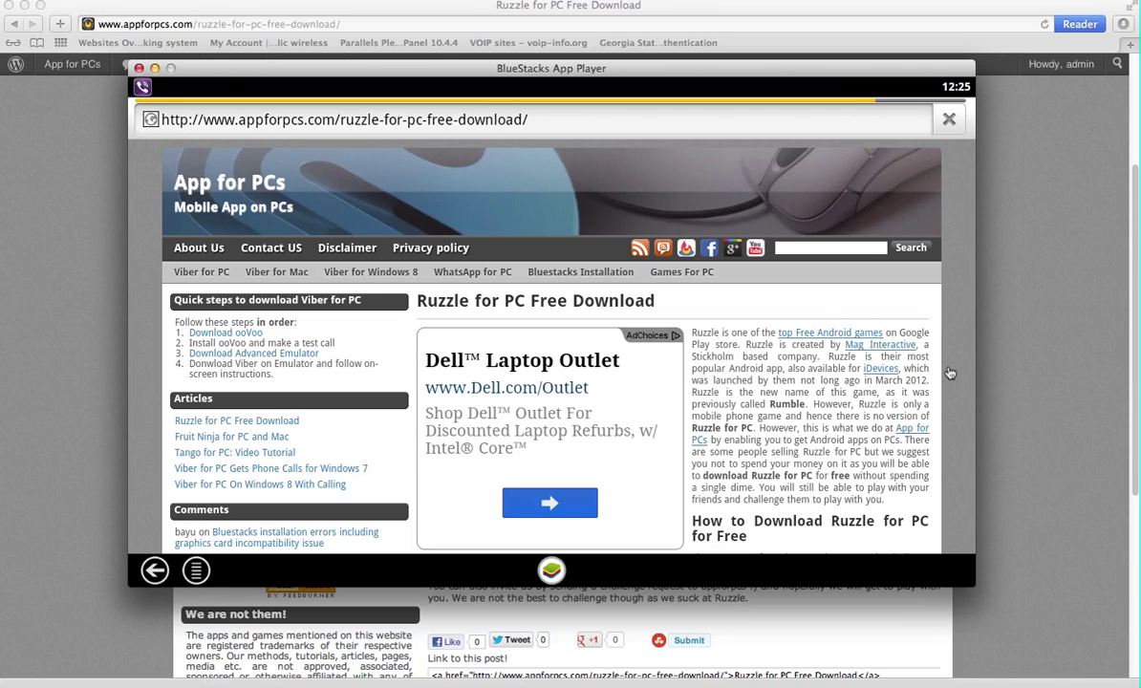
scroll(950, 226, "down", 10)
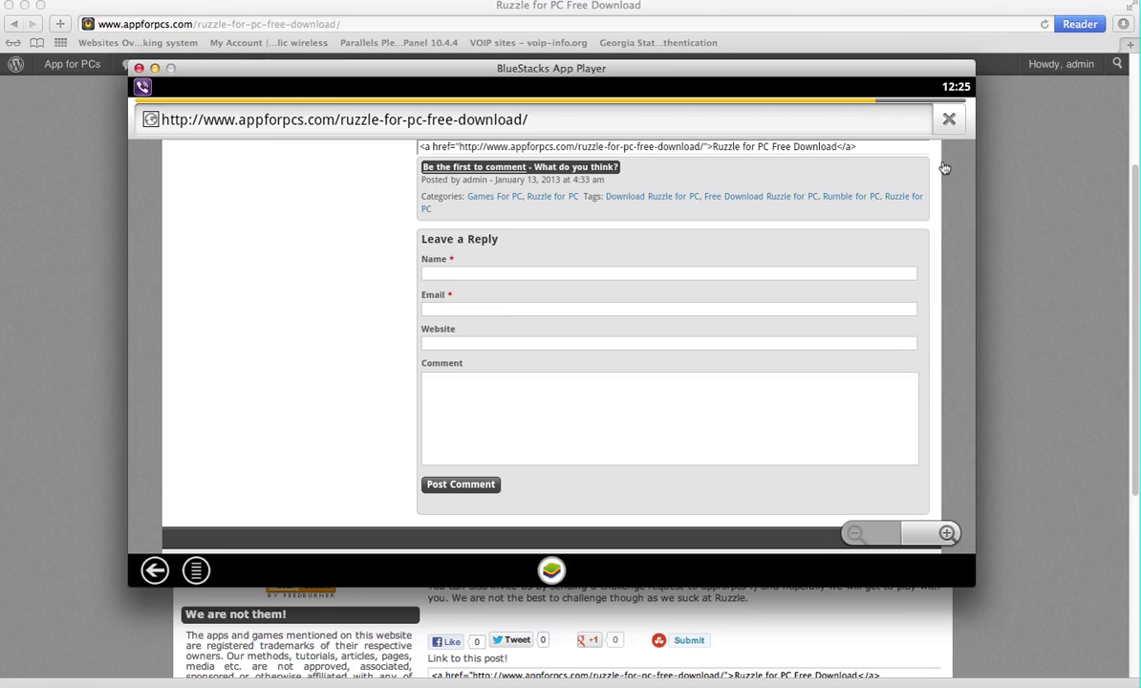
scroll(945, 411, "down", 2)
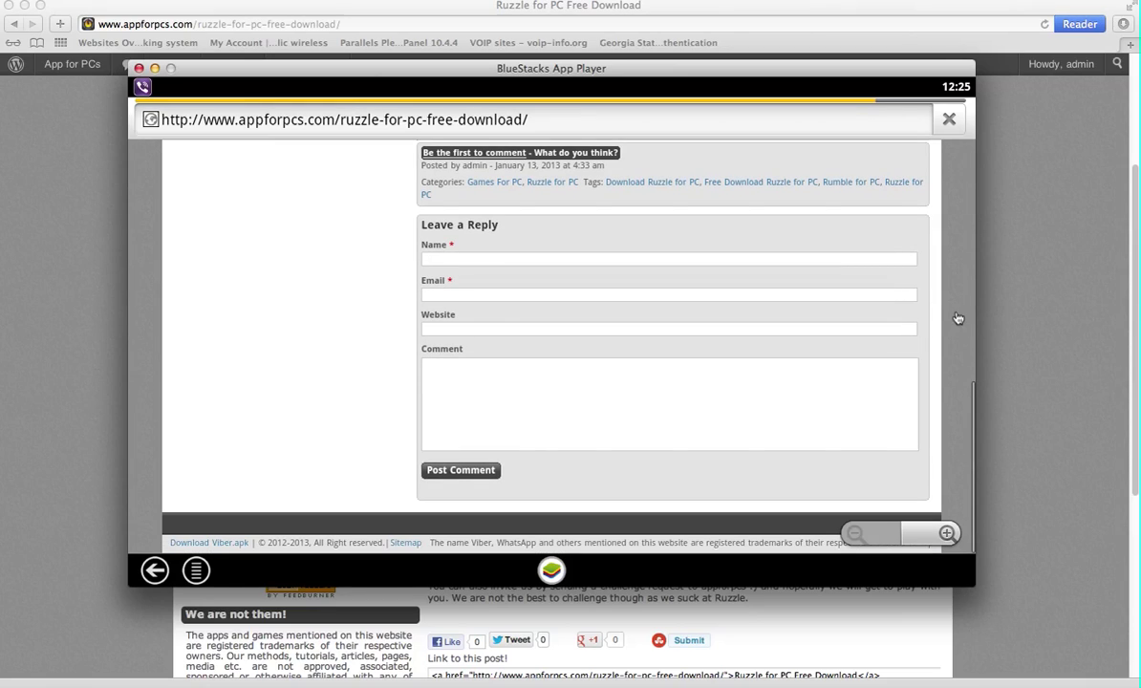
scroll(947, 413, "up", 2)
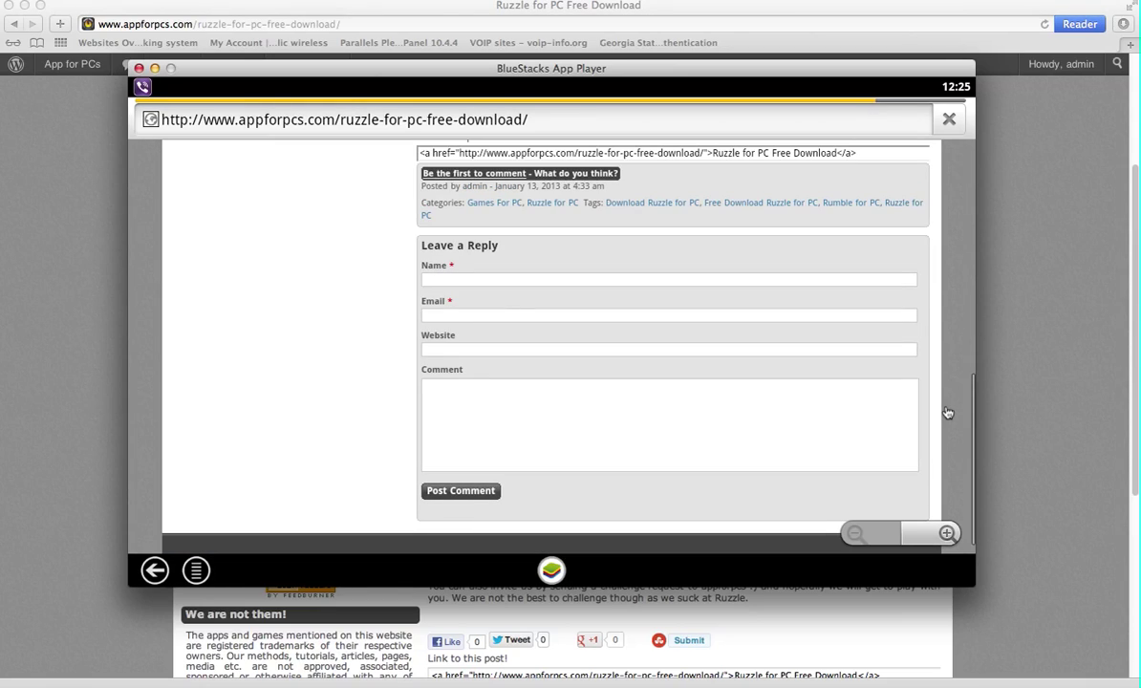
scroll(957, 413, "up", 15)
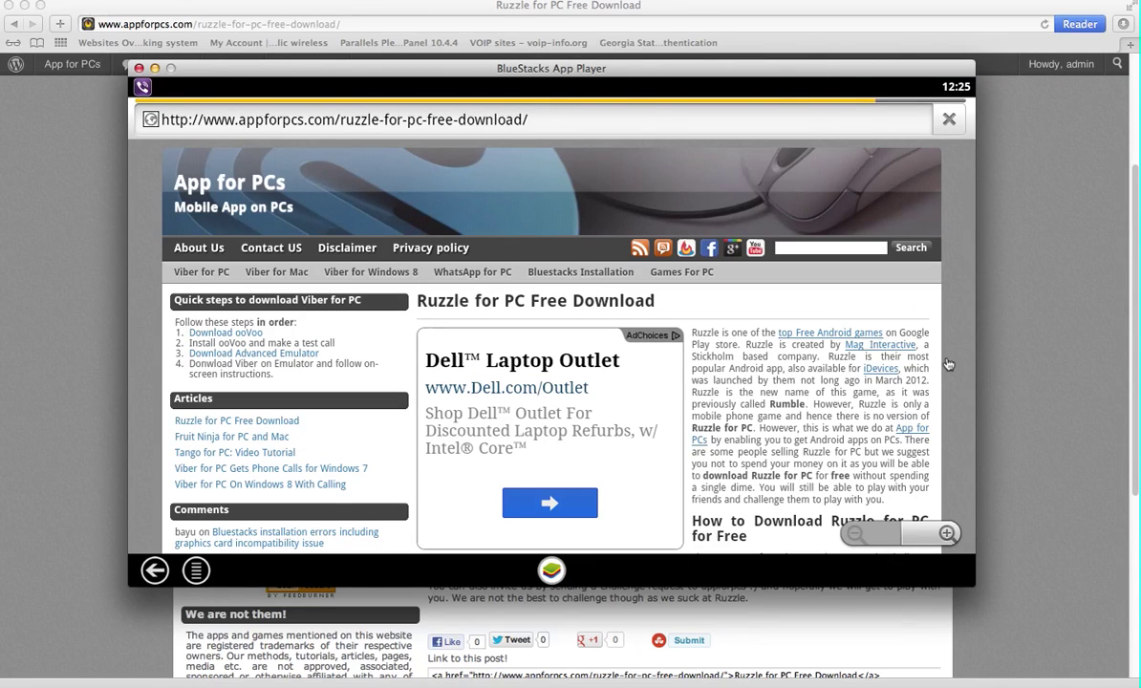
scroll(950, 279, "up", 2)
scroll(950, 279, "down", 1)
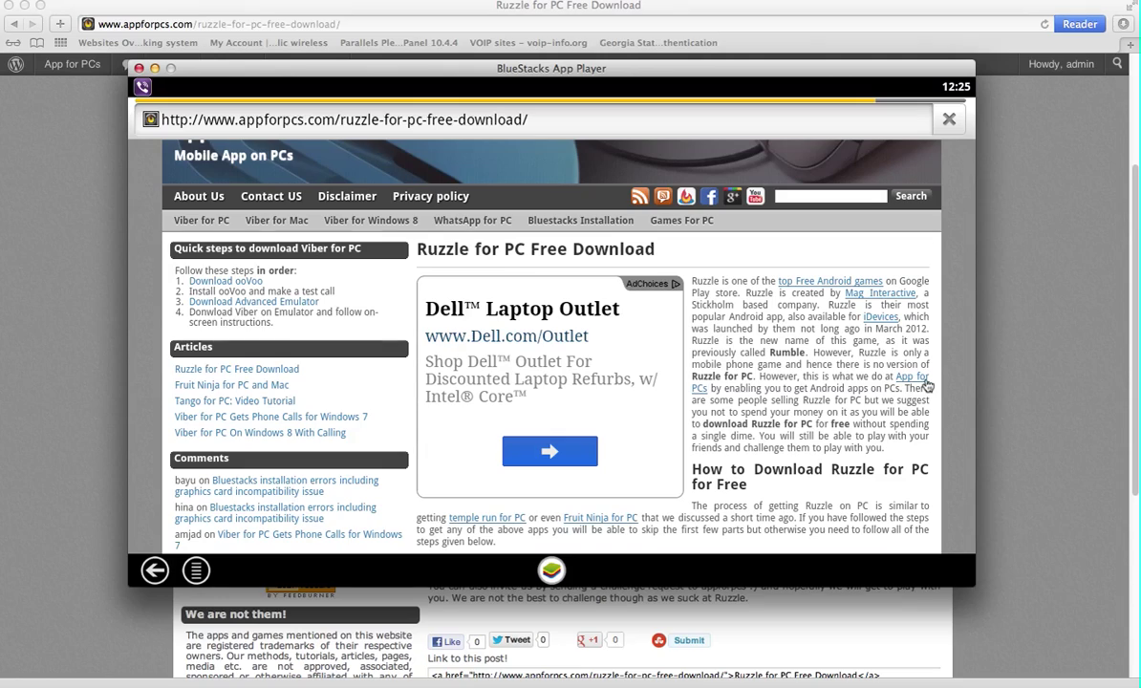
Try to open the Ruzzle apk link in instruction 5 of the download article
left_click(955, 422)
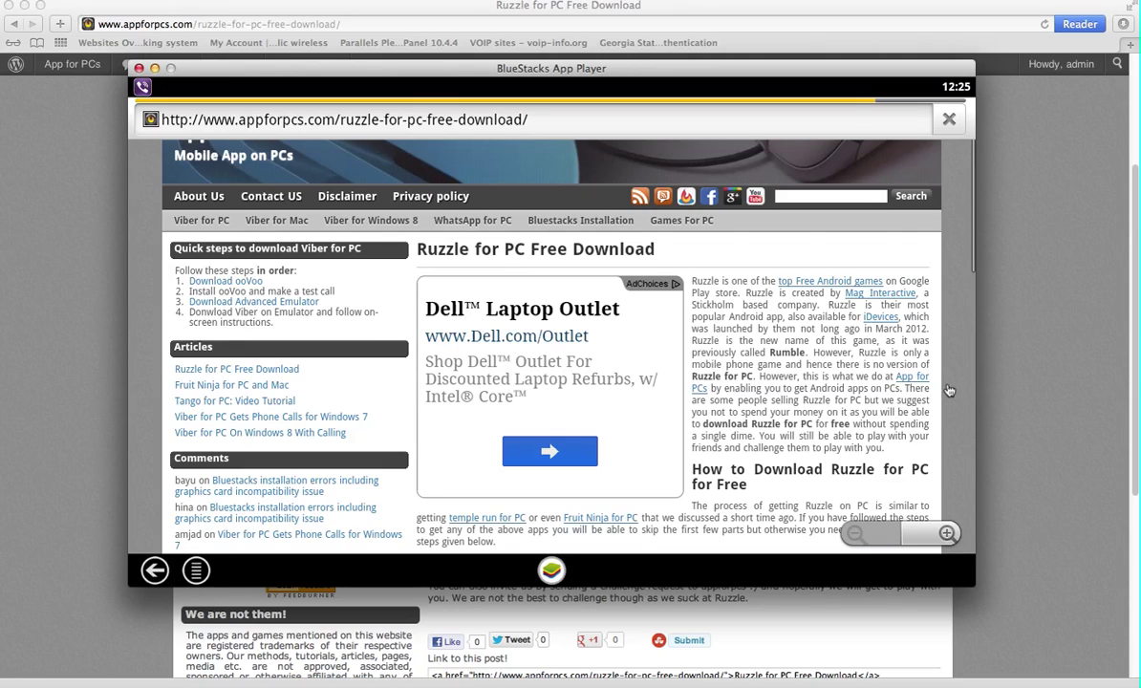
left_click_drag(949, 390, 953, 329)
scroll(953, 328, "down", 15)
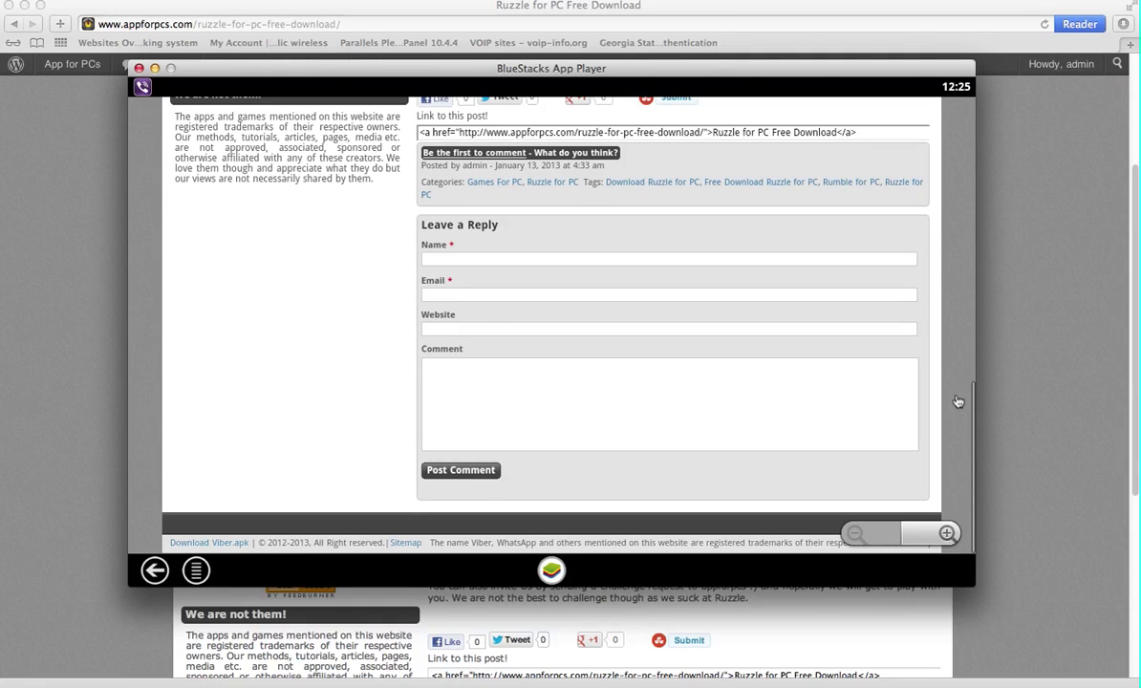
scroll(959, 401, "up", 1)
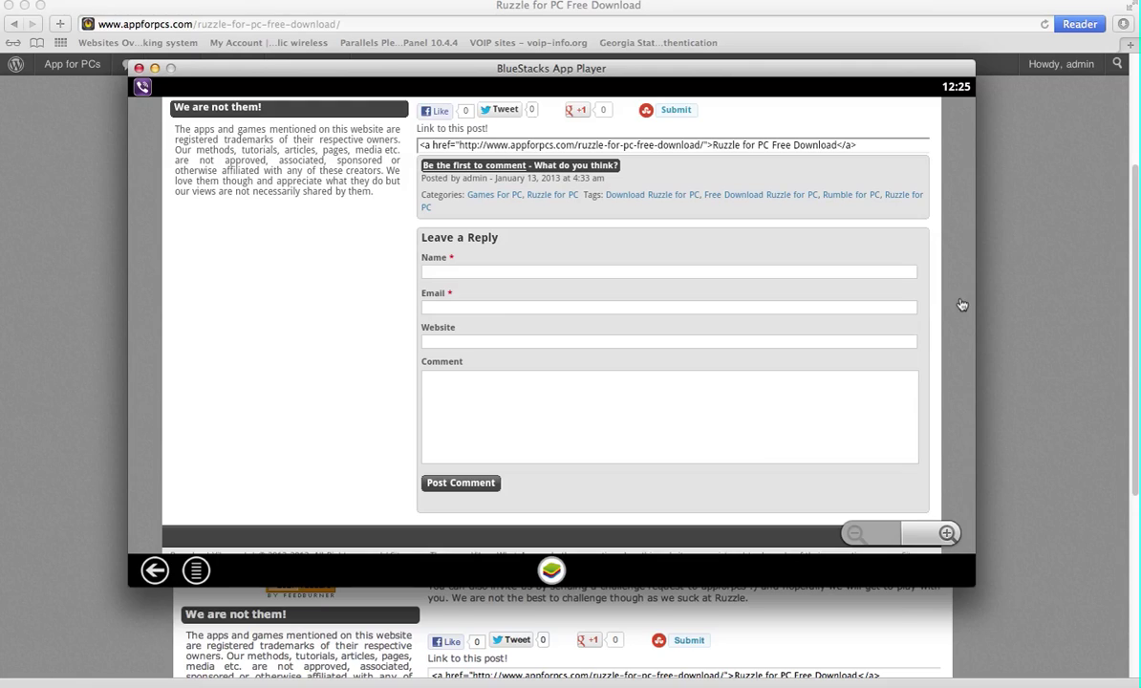
scroll(962, 304, "up", 4)
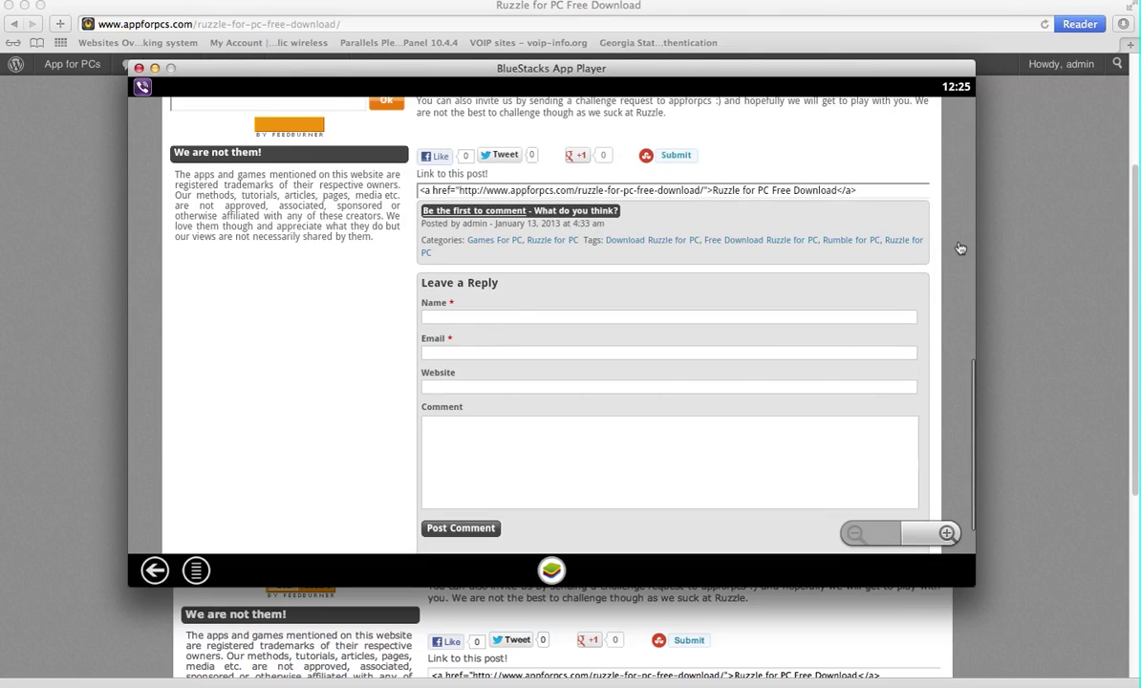
scroll(955, 364, "up", 3)
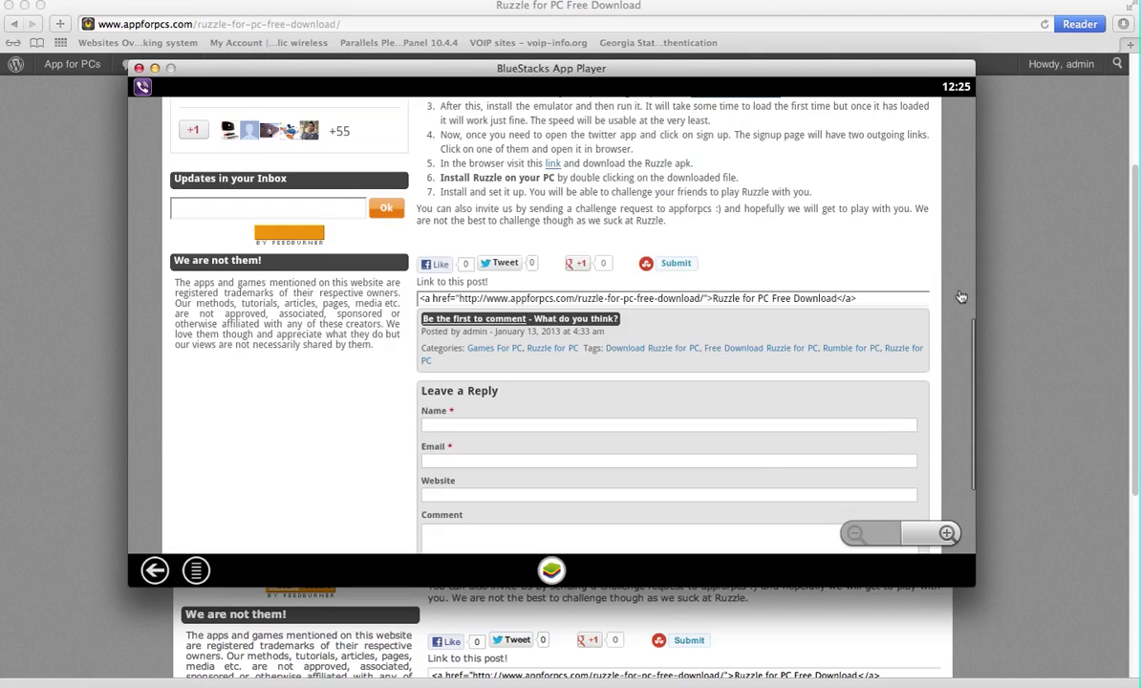
scroll(897, 278, "up", 3)
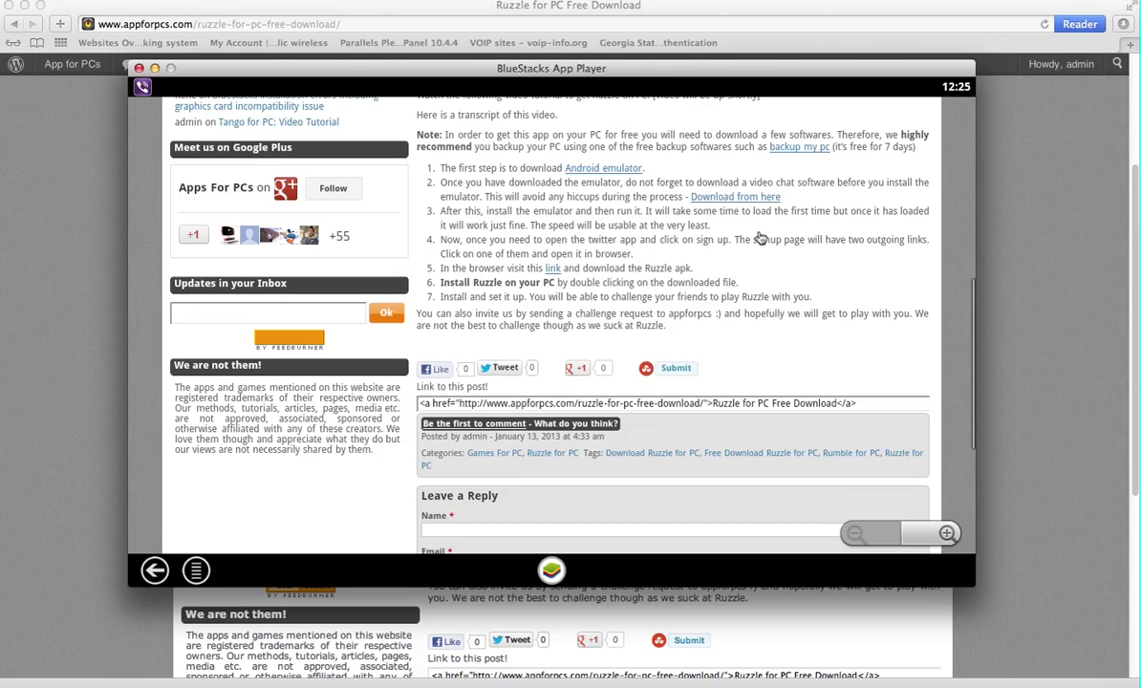
left_click(553, 271)
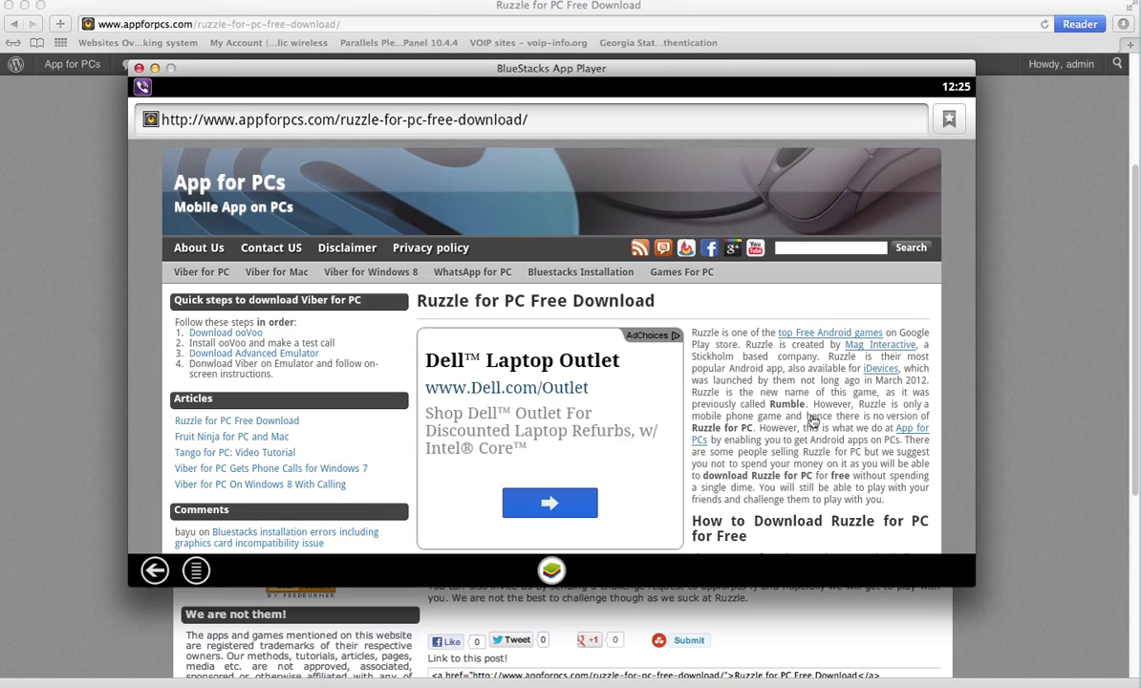
Open the link to the Ruzzle apk given in instruction 5 under How to Download Ruzzle for PC for Free
scroll(813, 421, "down", 1)
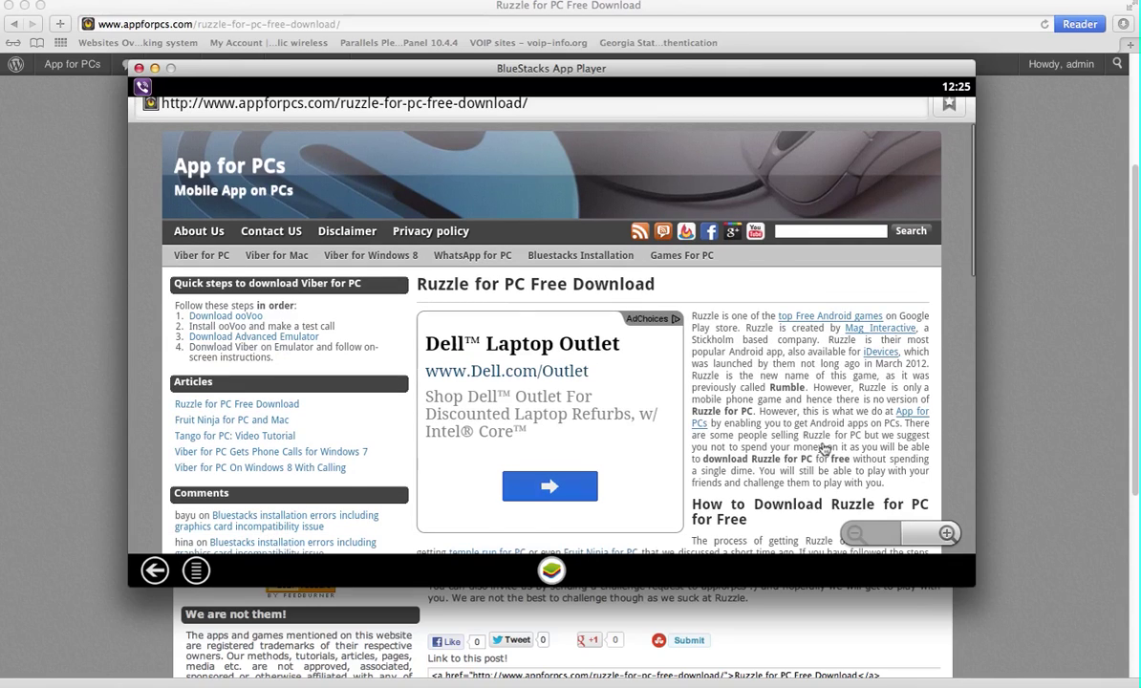
scroll(824, 449, "down", 2)
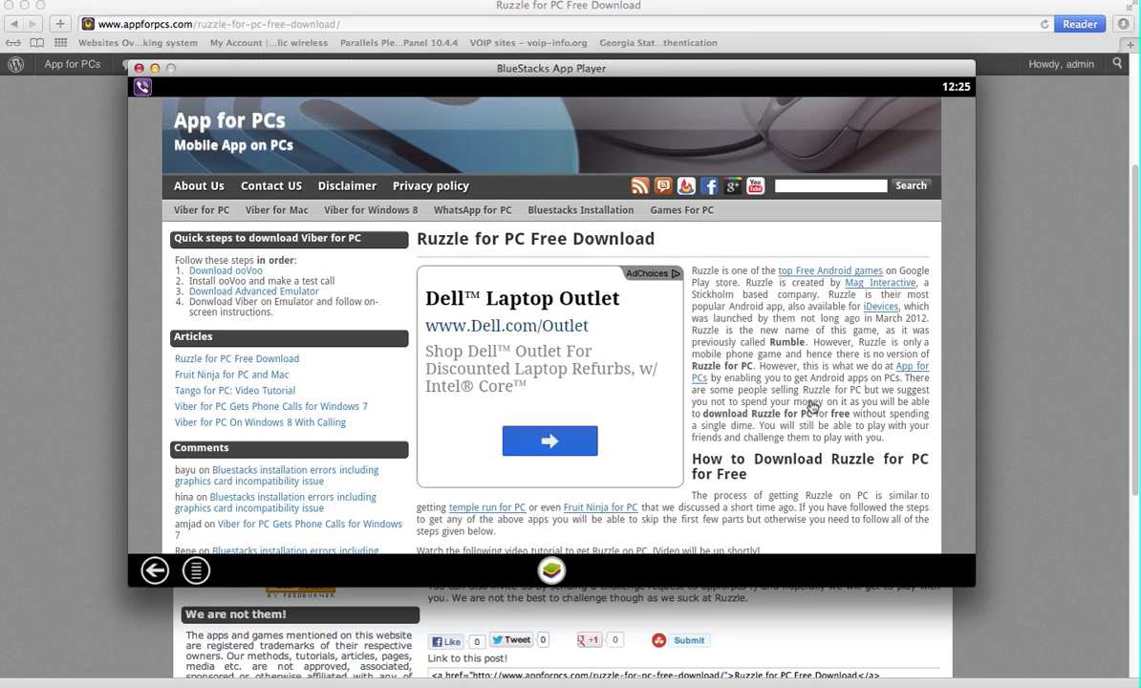
scroll(810, 377, "down", 1)
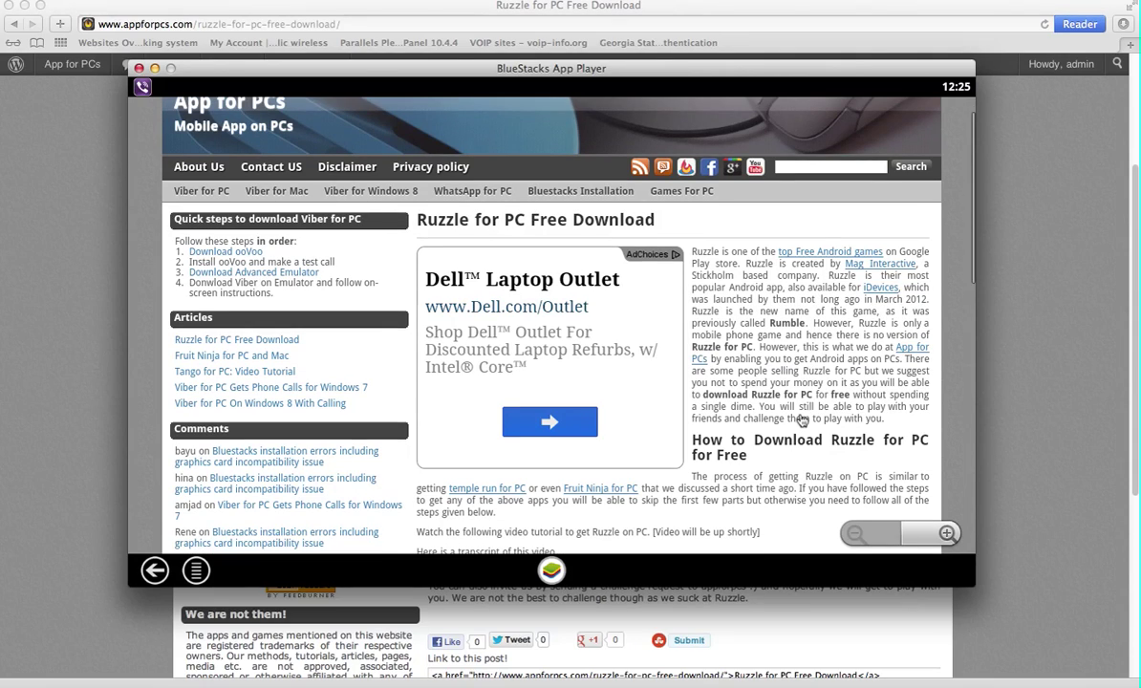
scroll(808, 415, "down", 2)
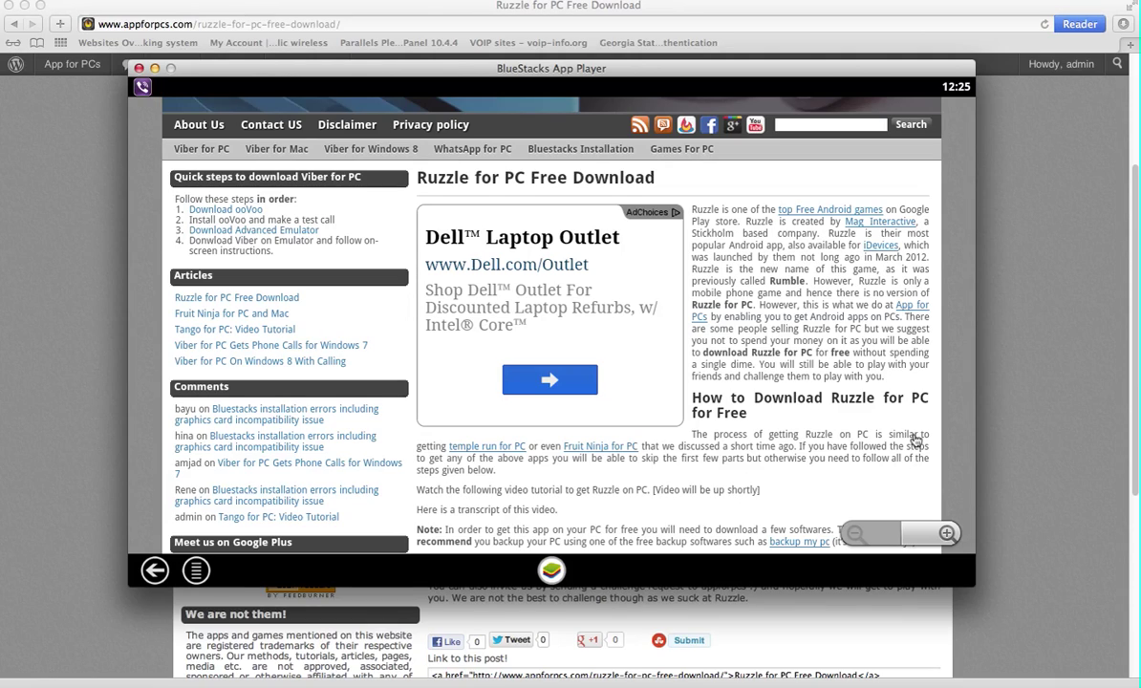
scroll(916, 392, "down", 2)
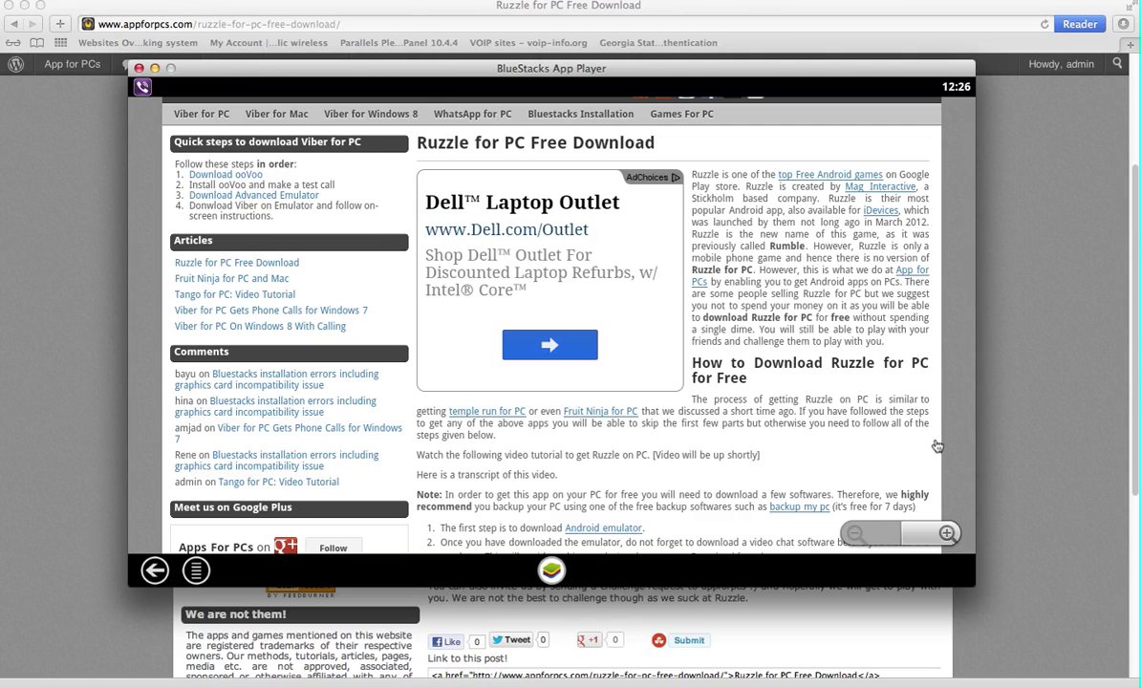
scroll(934, 415, "down", 1)
scroll(934, 413, "down", 2)
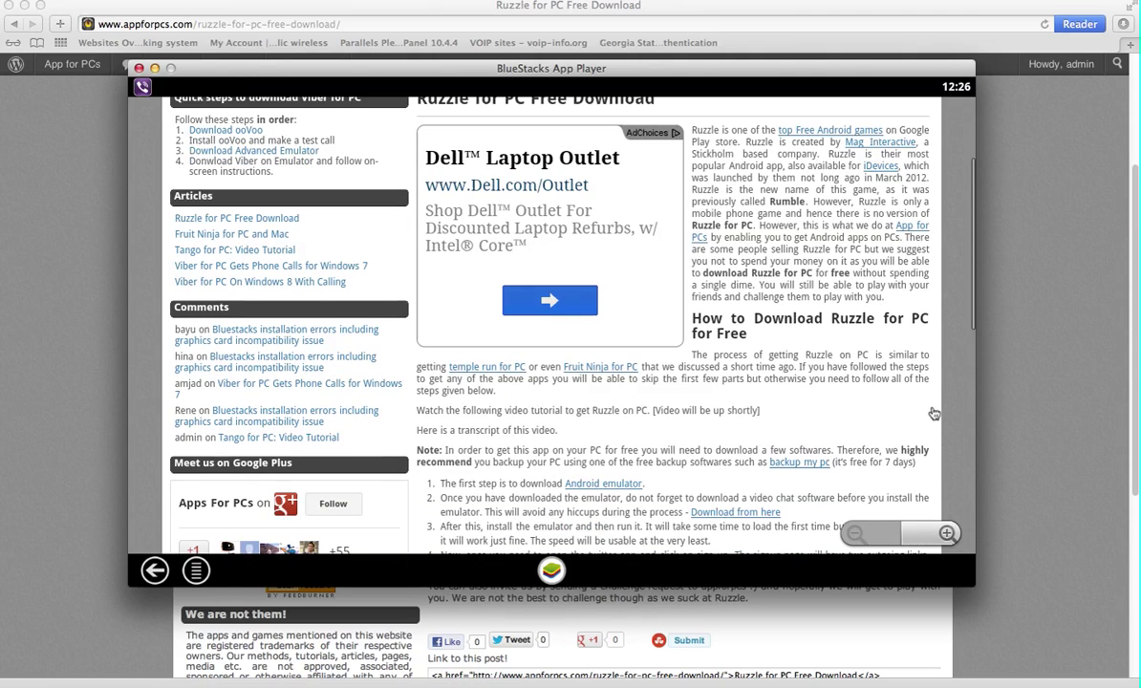
scroll(933, 413, "down", 1)
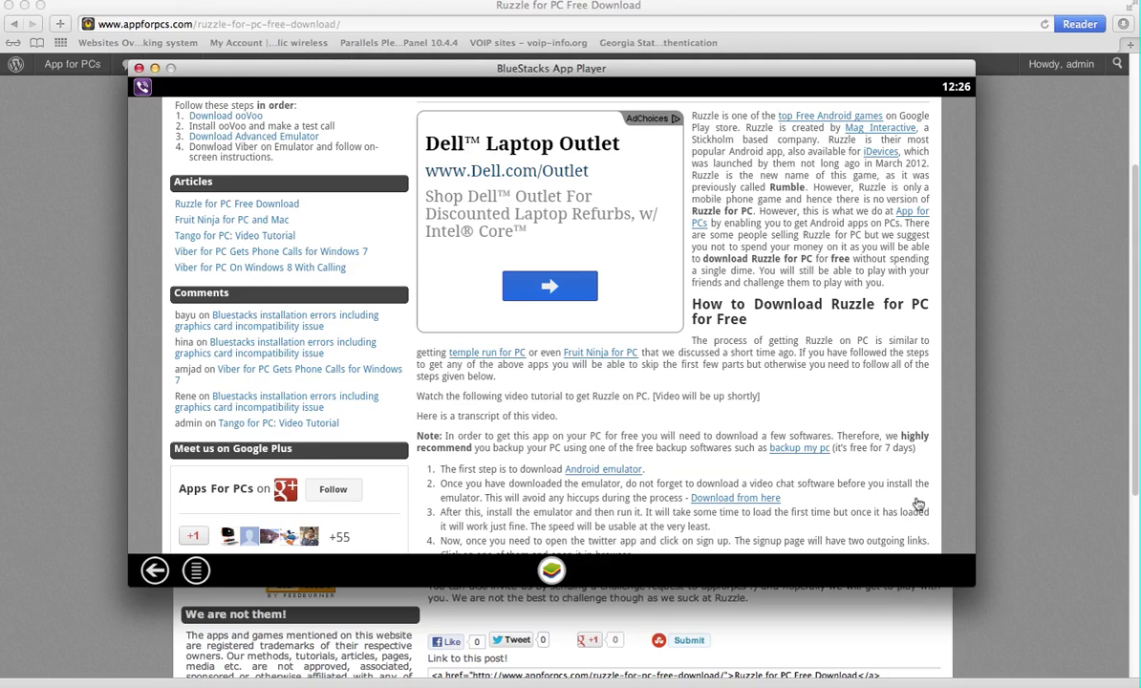
scroll(892, 460, "down", 1)
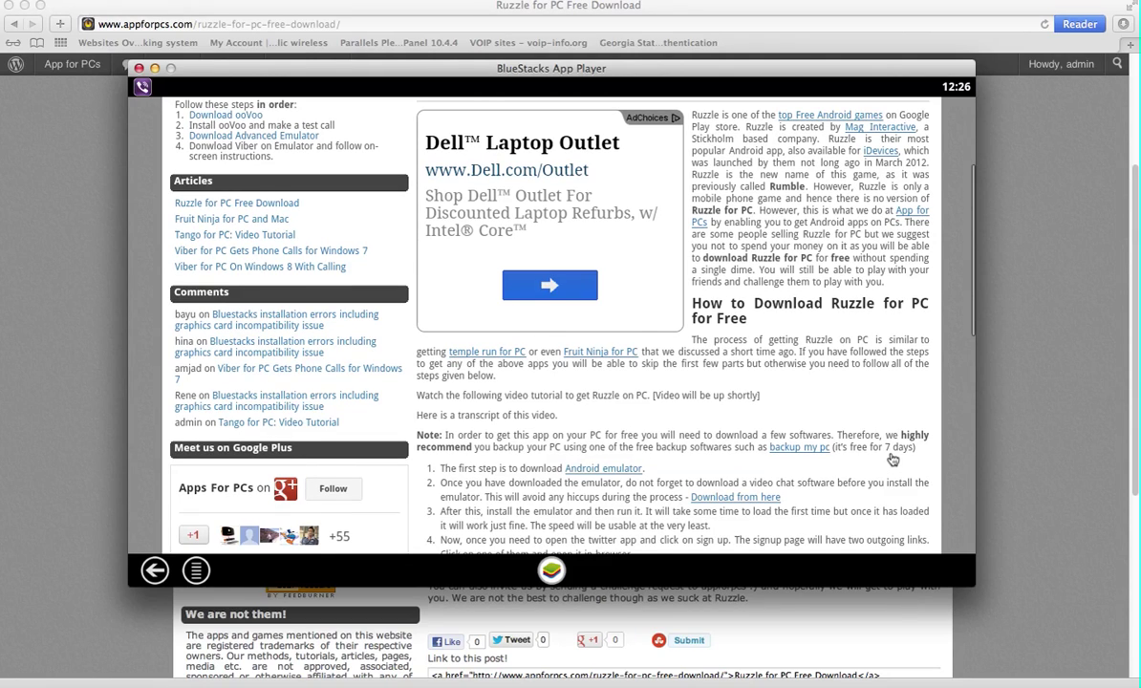
scroll(892, 460, "down", 5)
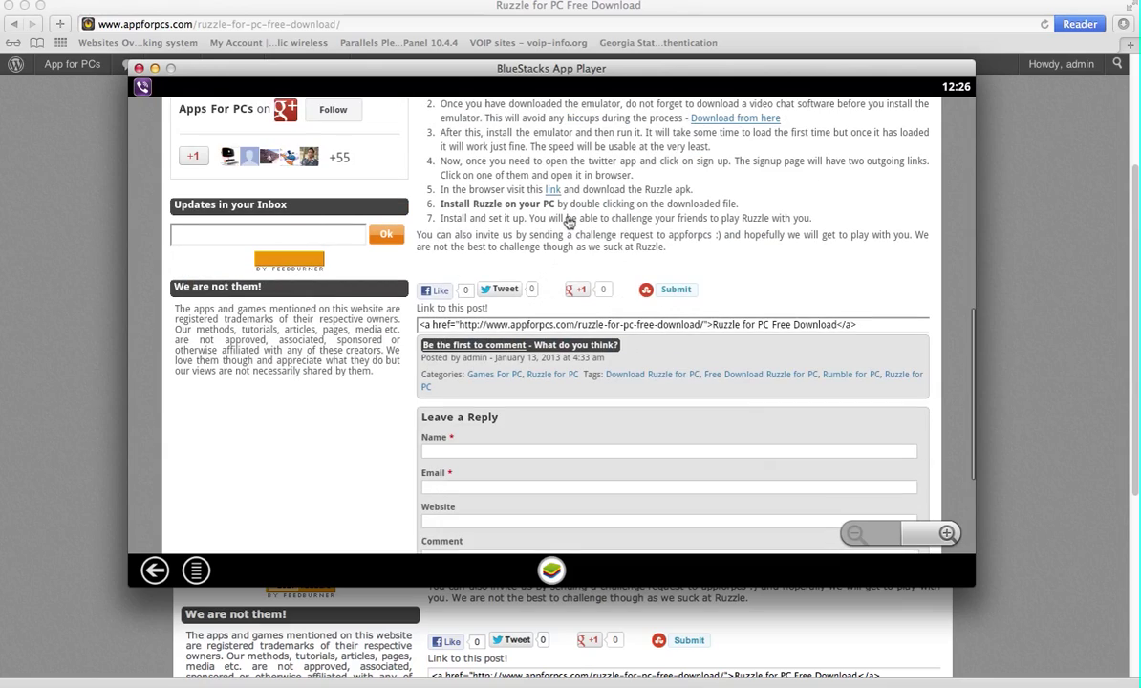
left_click(552, 190)
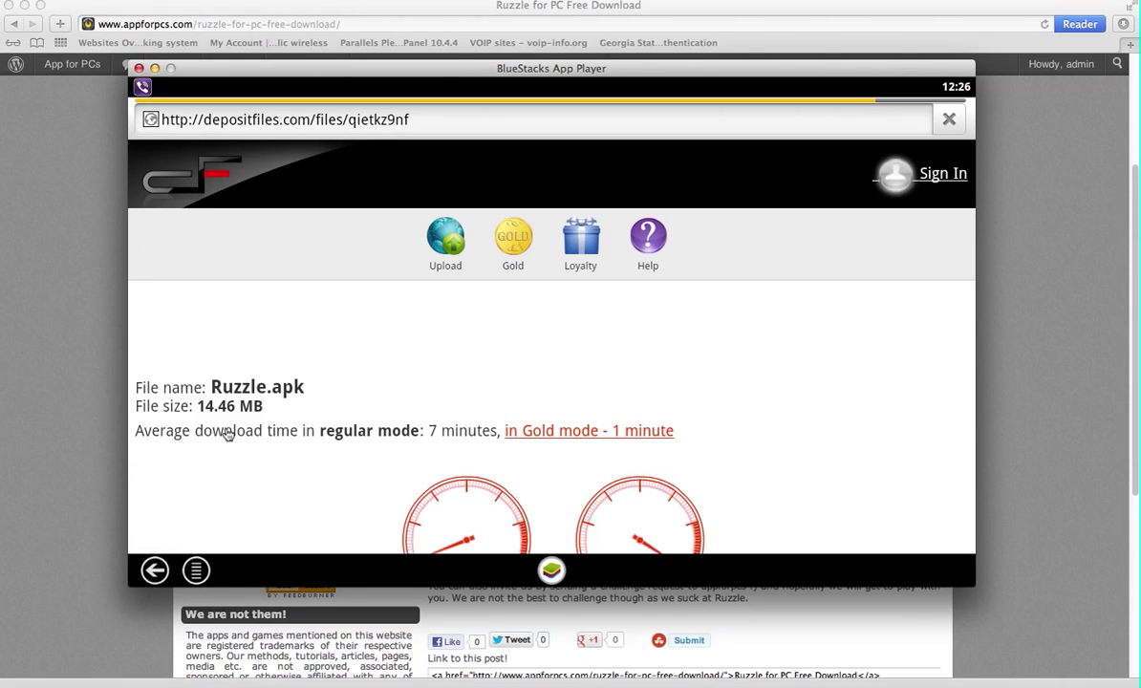
Request the regular download of Ruzzle.apk on the depositfiles.com file page
scroll(248, 276, "down", 1)
scroll(247, 276, "down", 2)
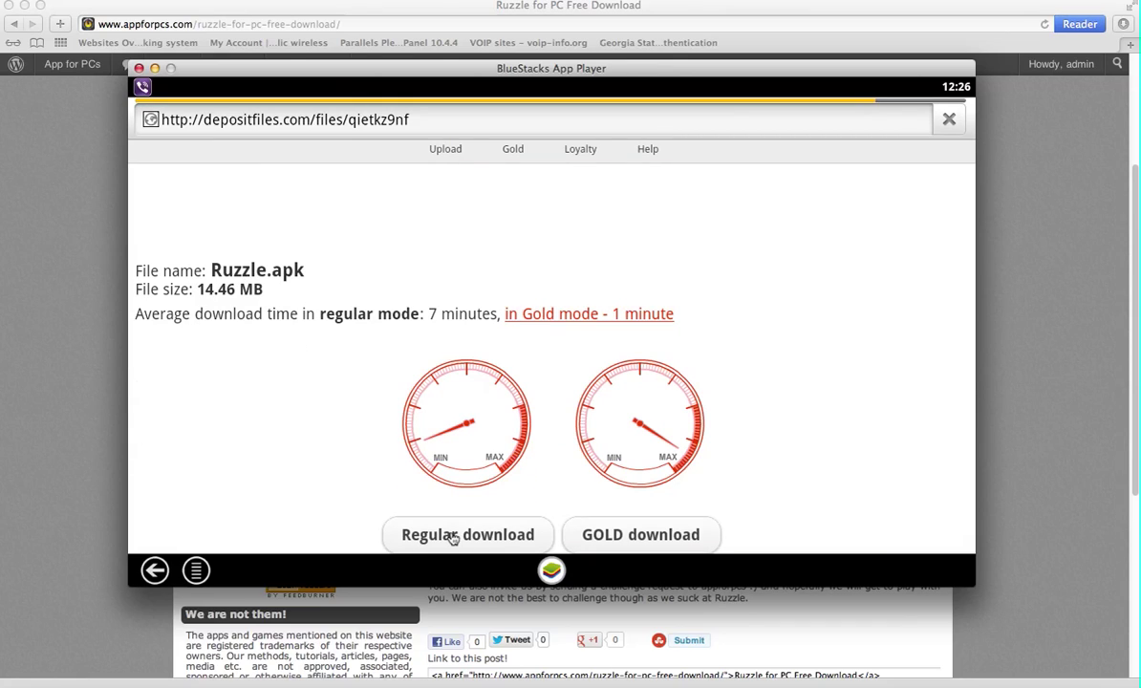
scroll(458, 507, "up", 2)
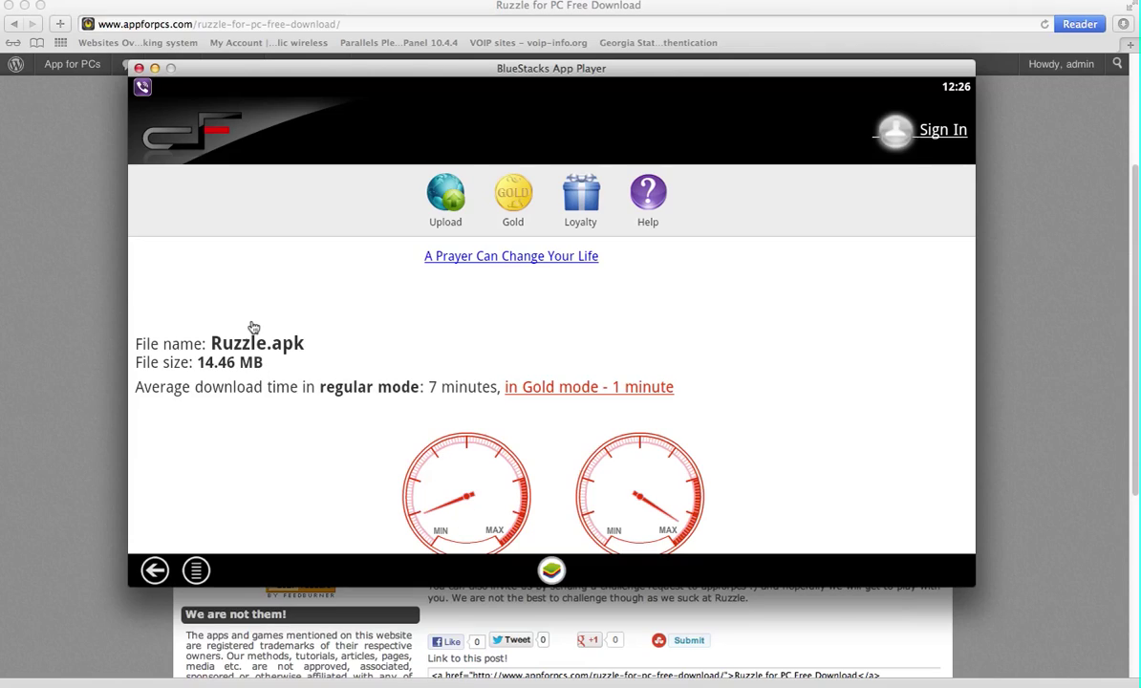
scroll(283, 234, "down", 3)
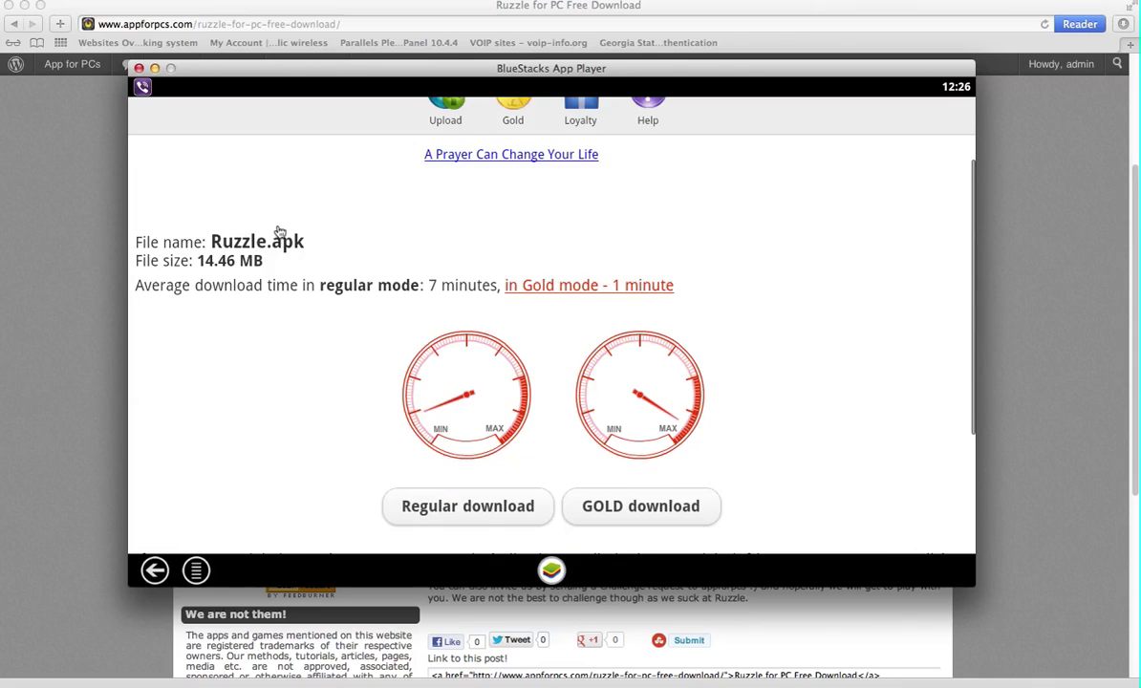
scroll(496, 508, "down", 3)
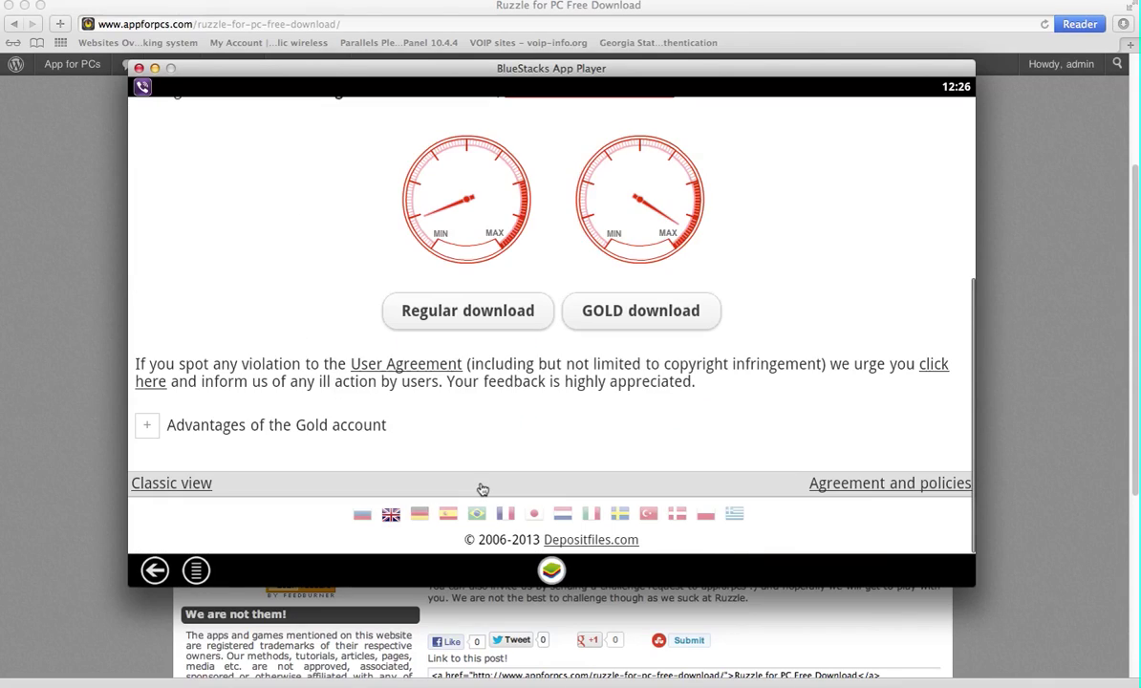
left_click(484, 317)
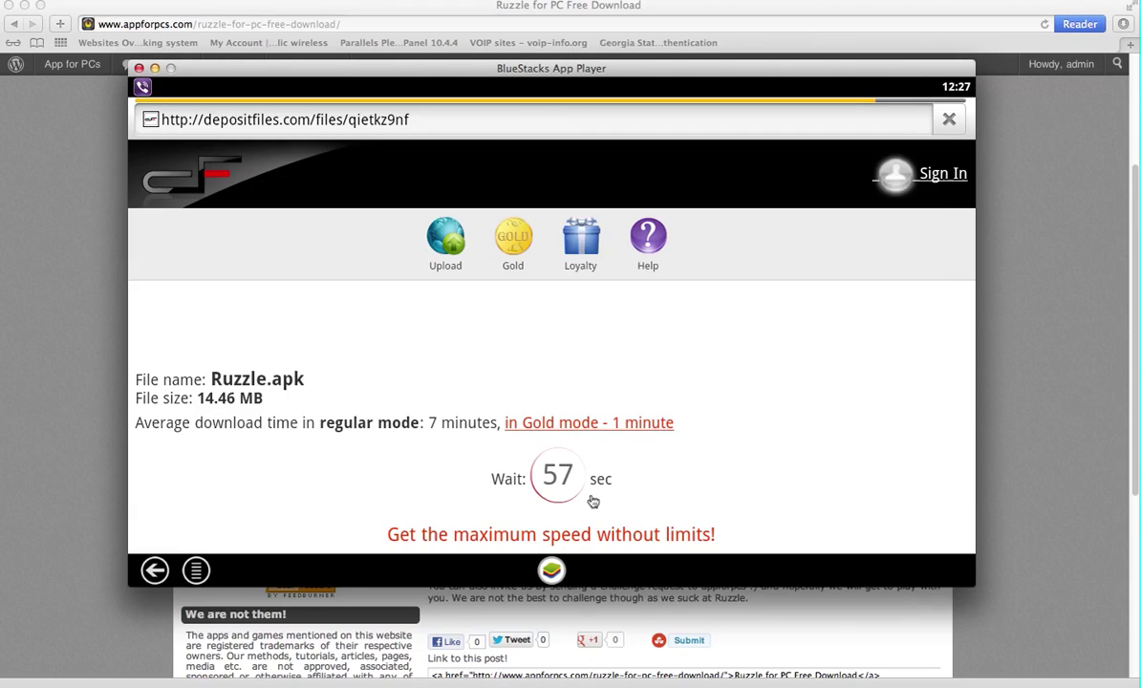
Switch to the Safari window and review the Ruzzle installation instructions on the appforpcs.com page
left_click(874, 629)
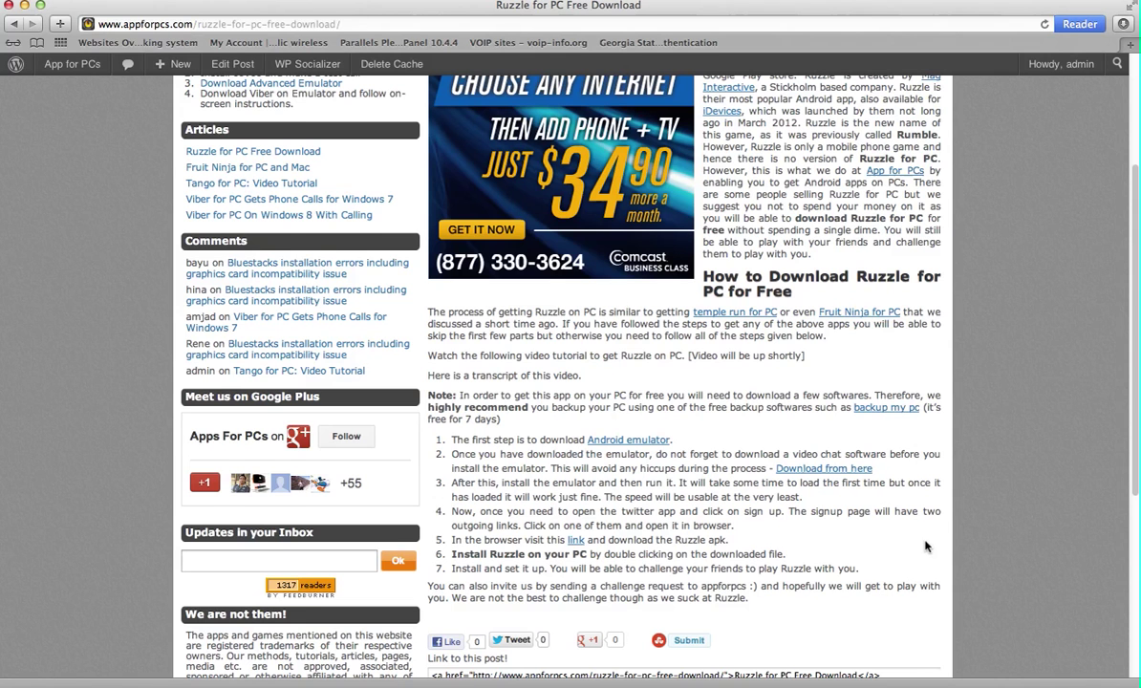
scroll(926, 546, "down", 5)
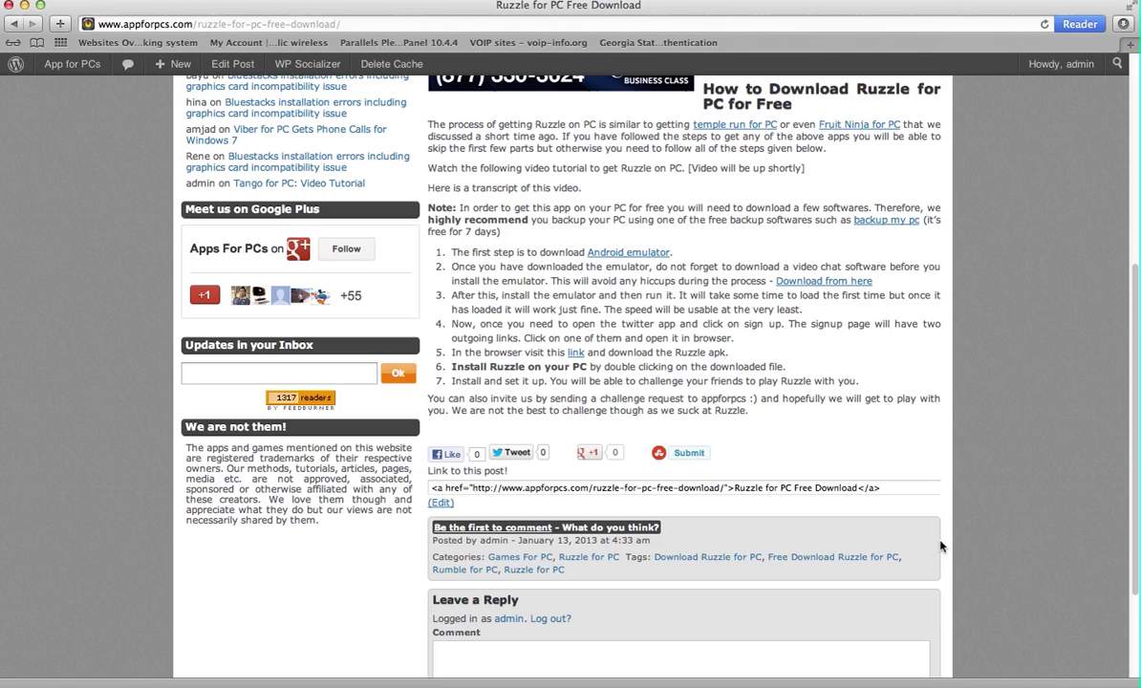
scroll(942, 546, "up", 6)
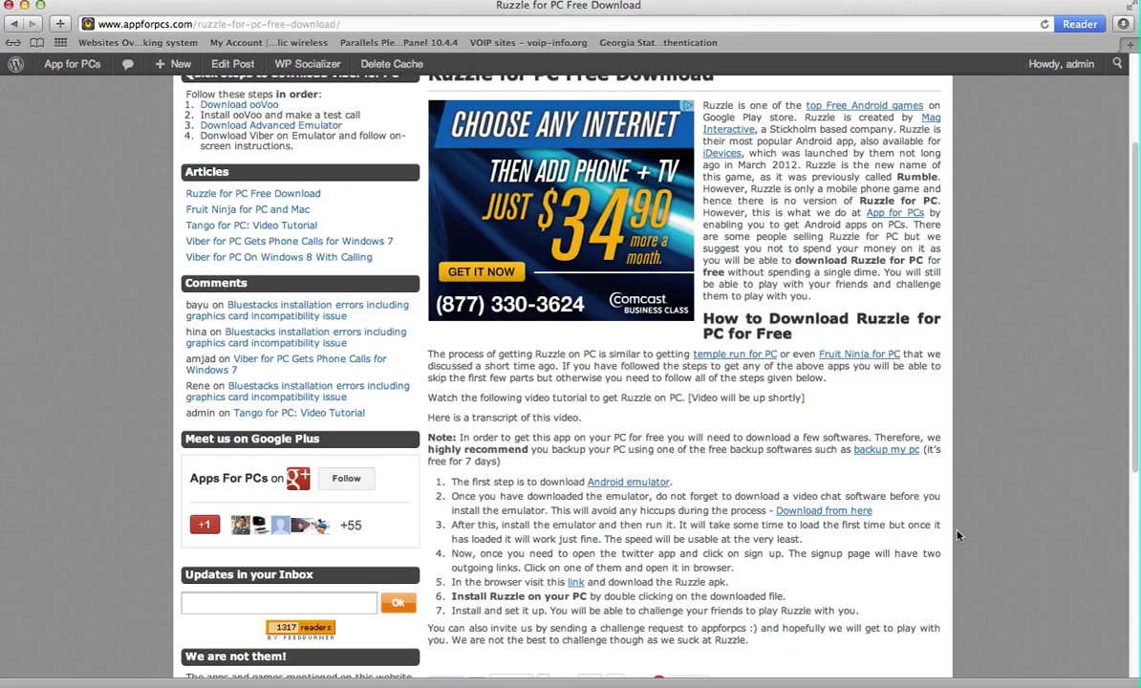
scroll(1029, 431, "down", 2)
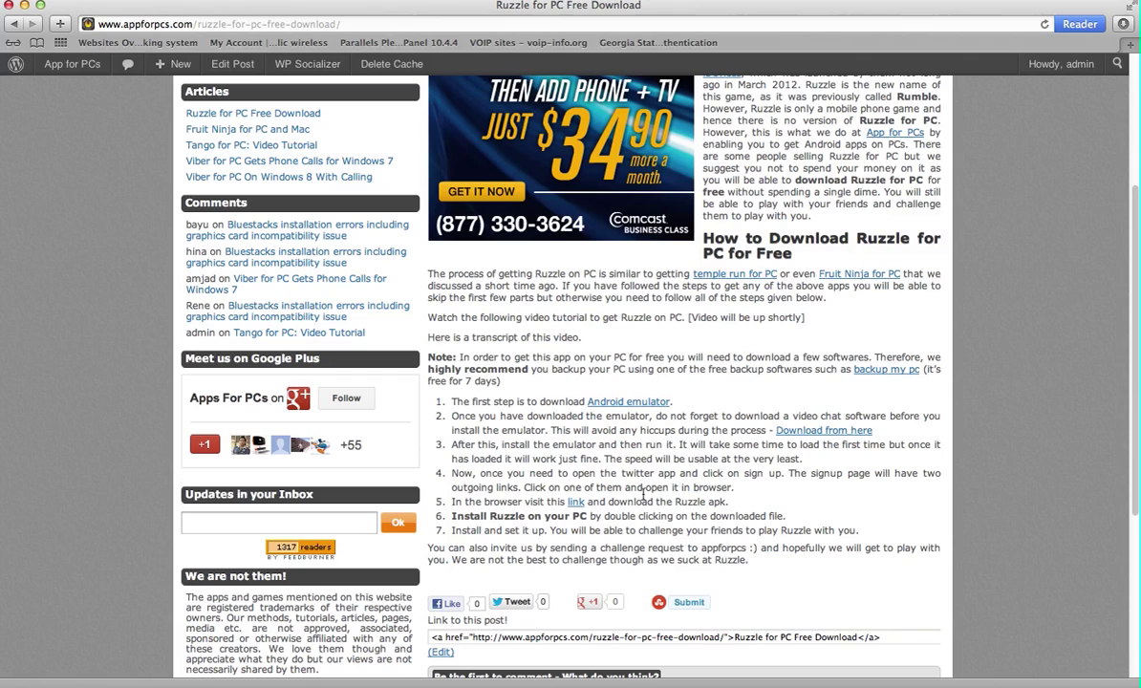
scroll(989, 294, "up", 5)
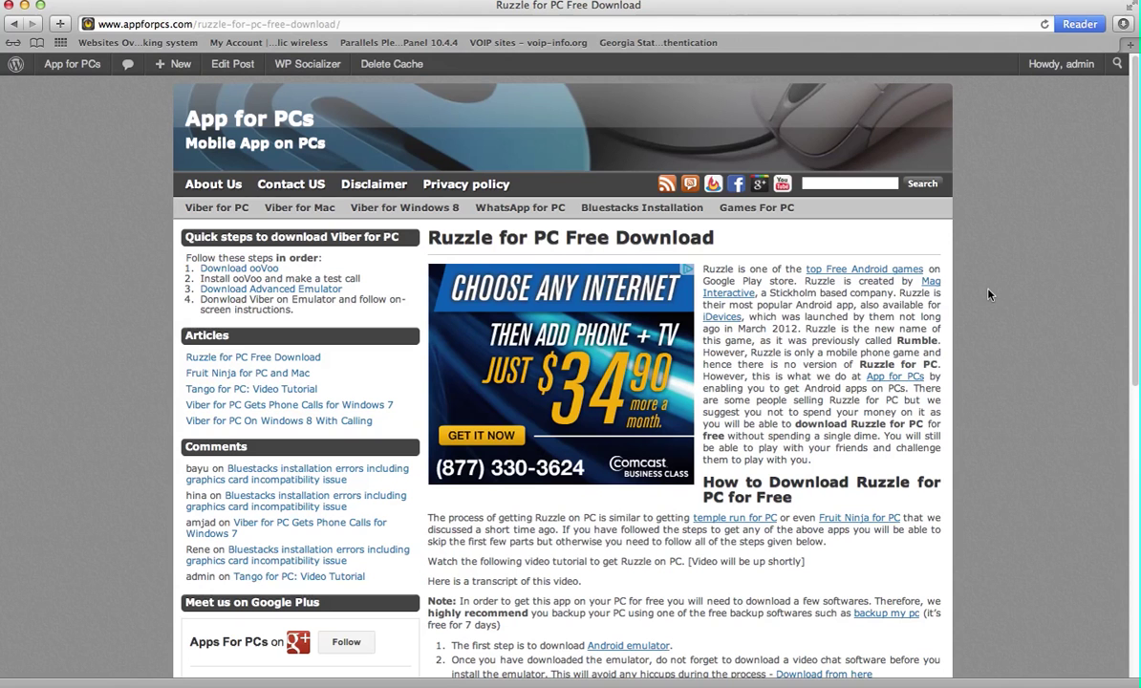
scroll(989, 295, "down", 10)
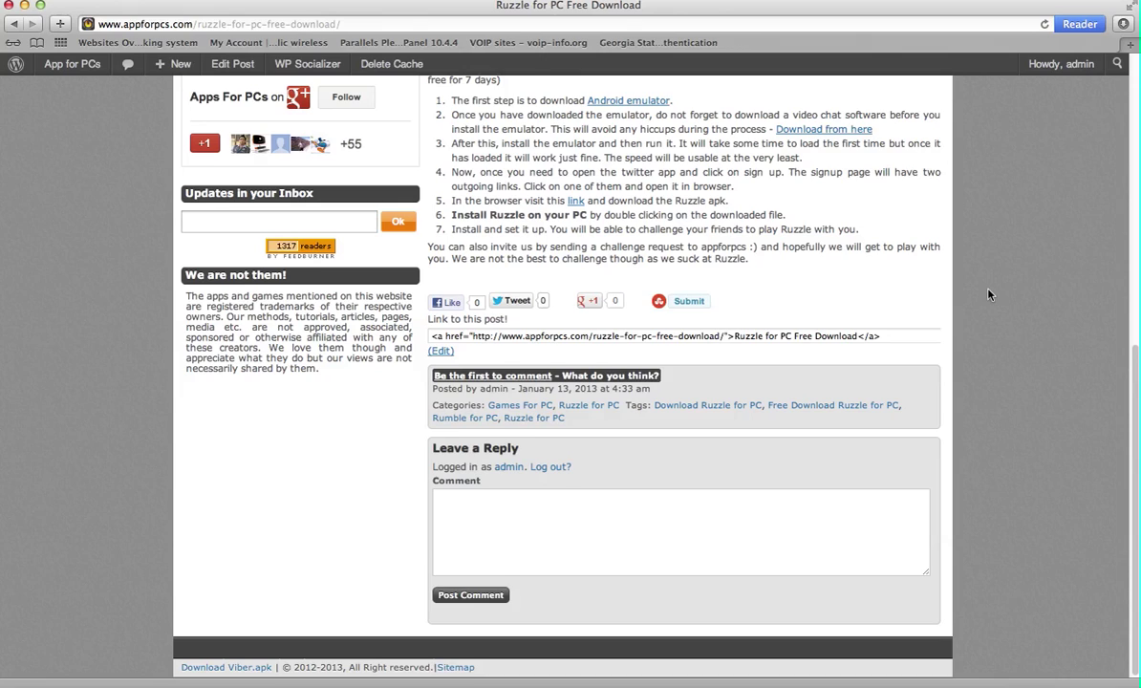
scroll(990, 294, "up", 10)
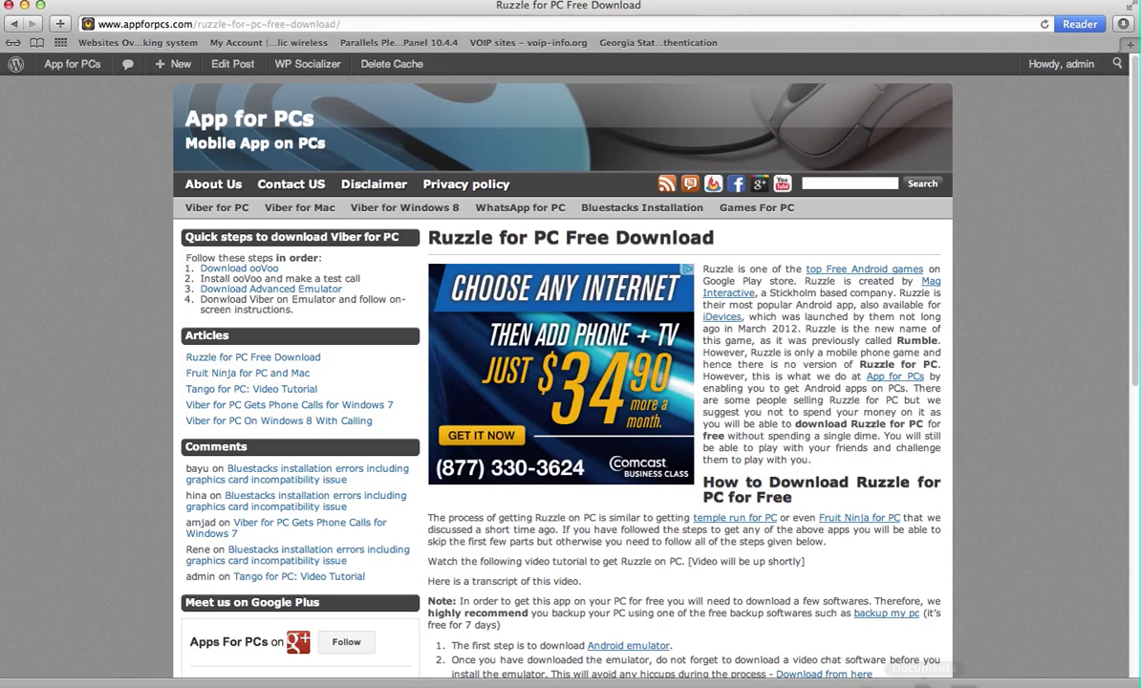
Switch to the BlueStacks window and submit the two captcha words requested for the regular download of Ruzzle.apk
mouse_move(941, 674)
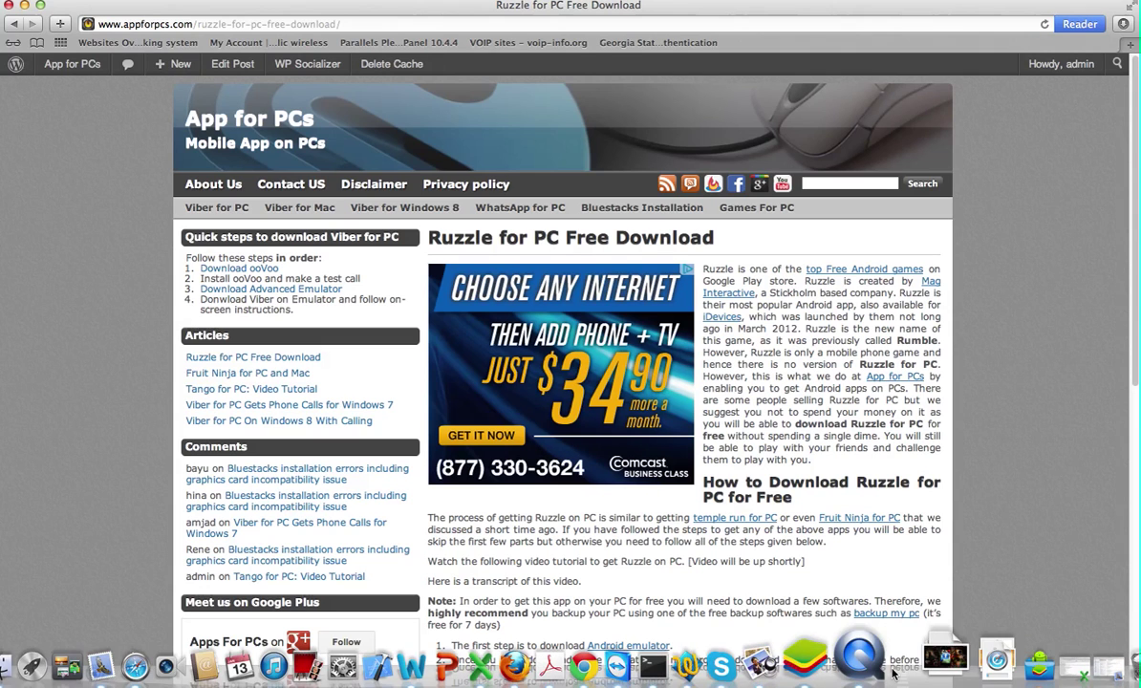
left_click(946, 658)
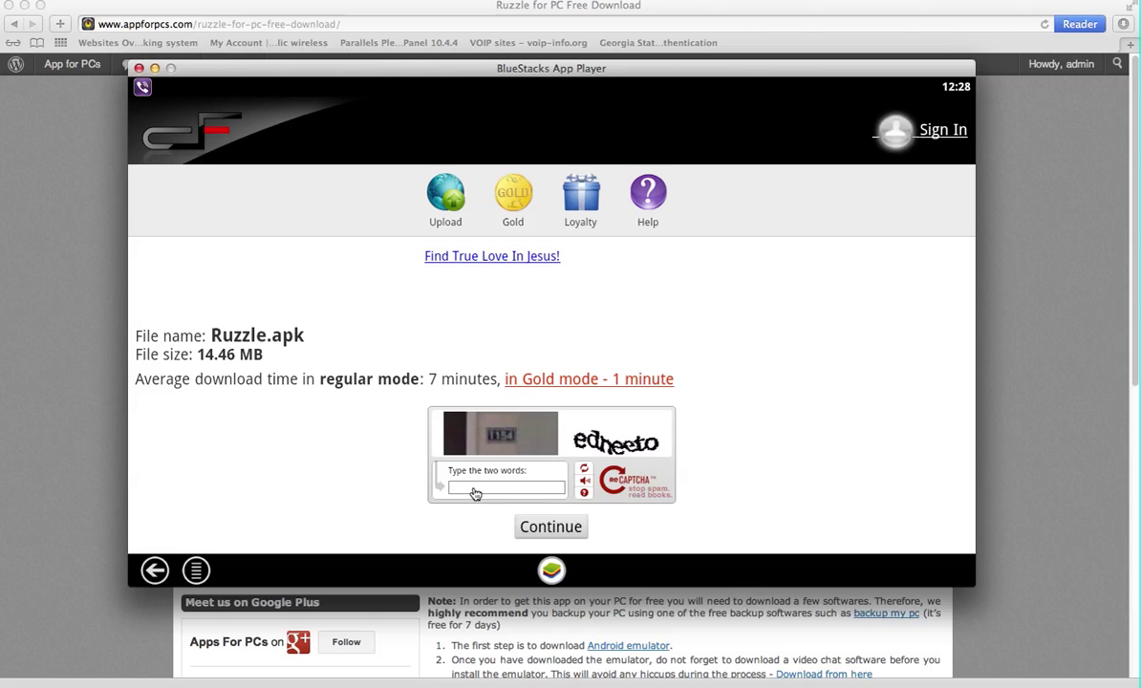
scroll(482, 479, "down", 3)
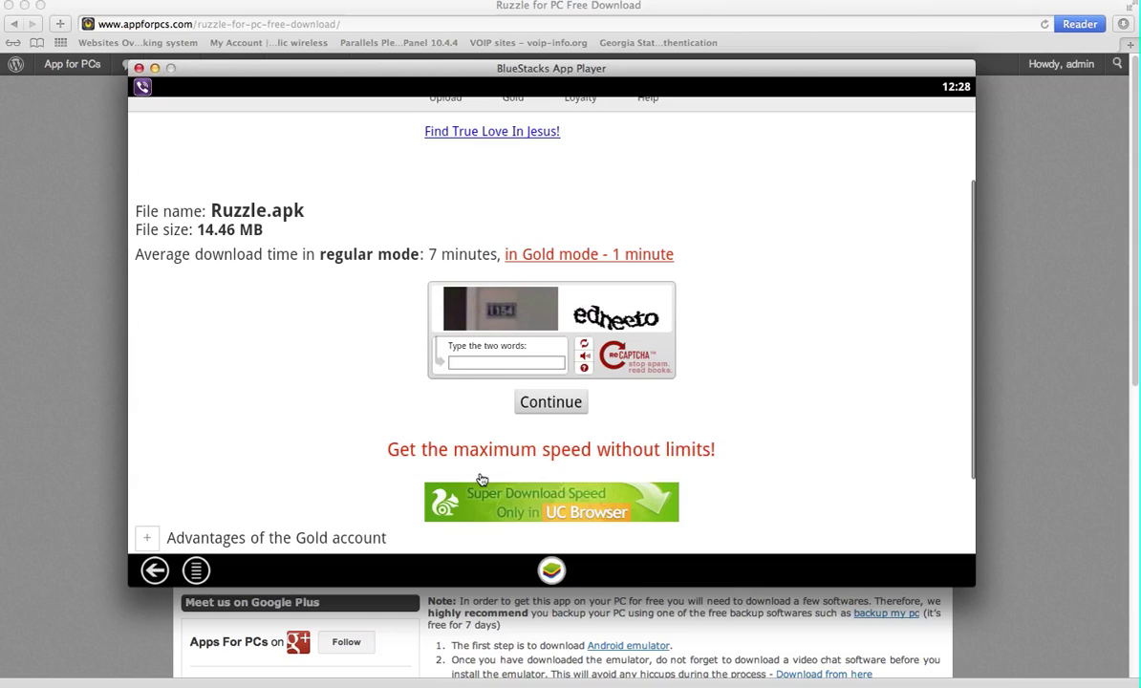
left_click(467, 332)
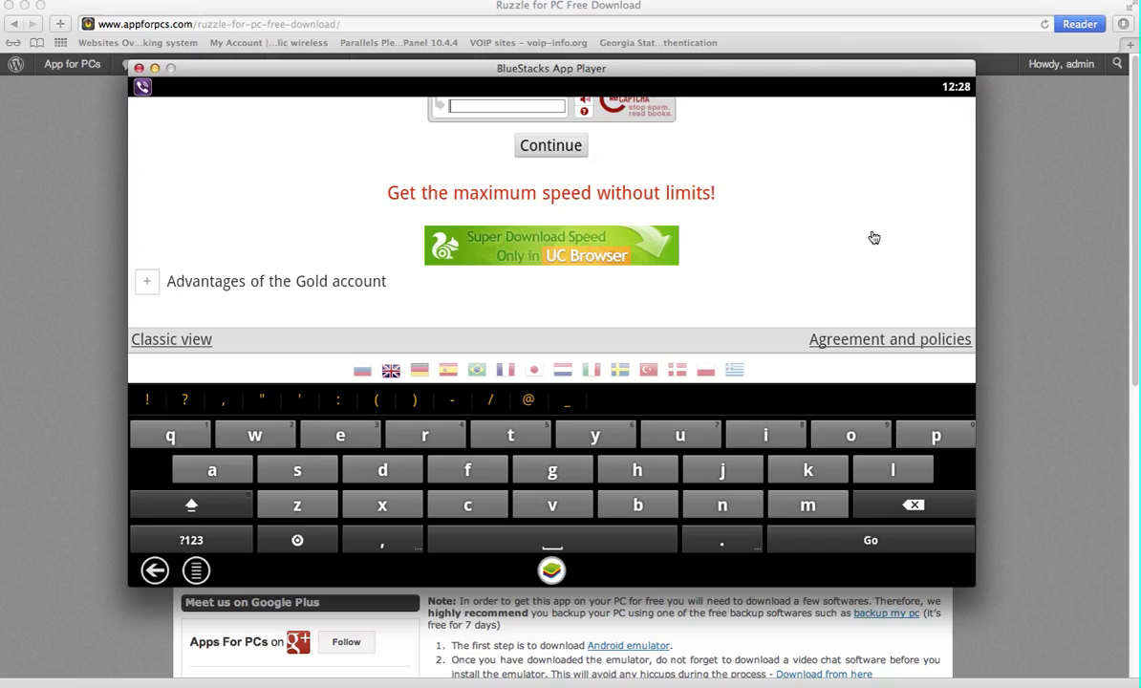
scroll(777, 176, "up", 2)
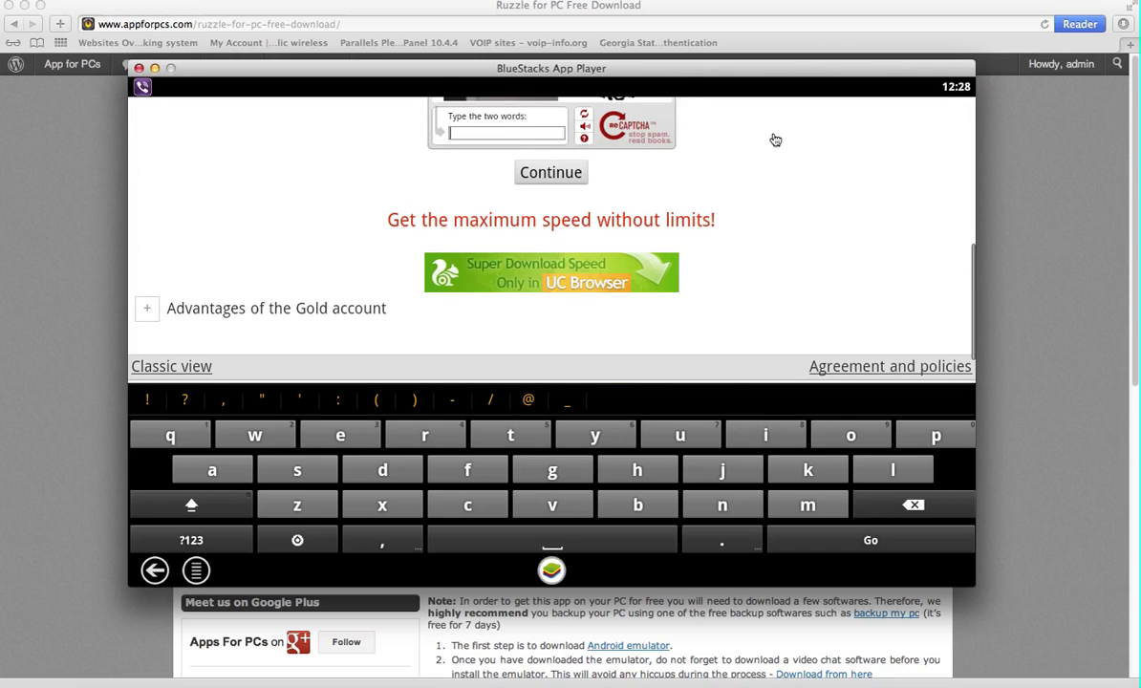
scroll(782, 281, "up", 3)
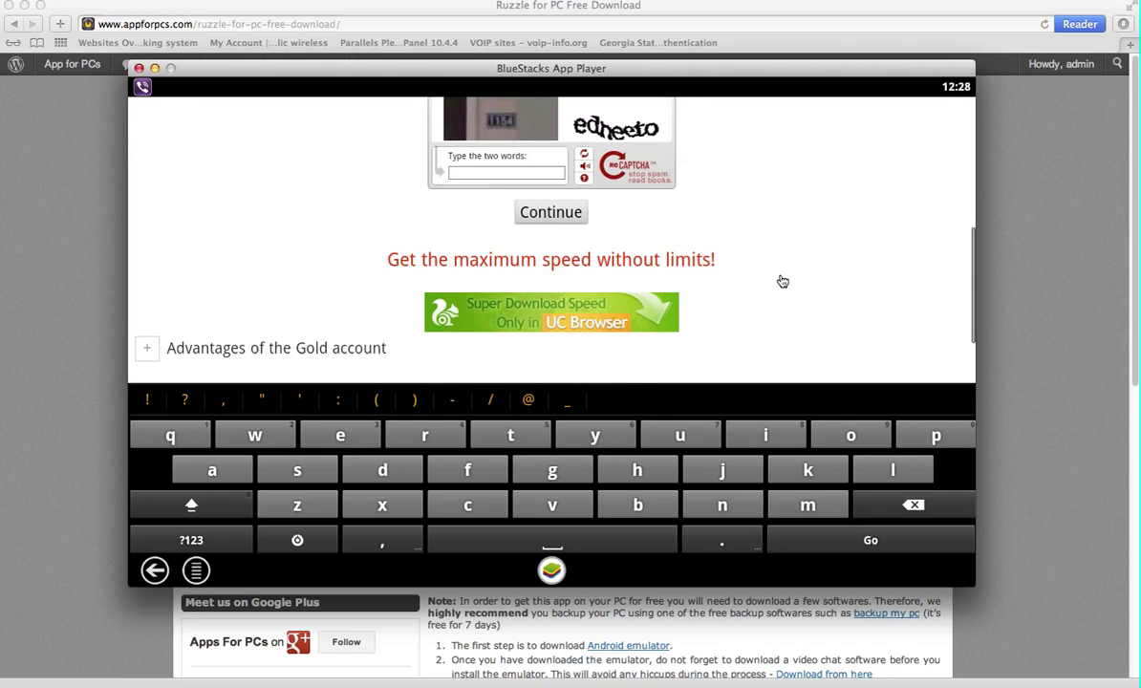
scroll(782, 281, "up", 6)
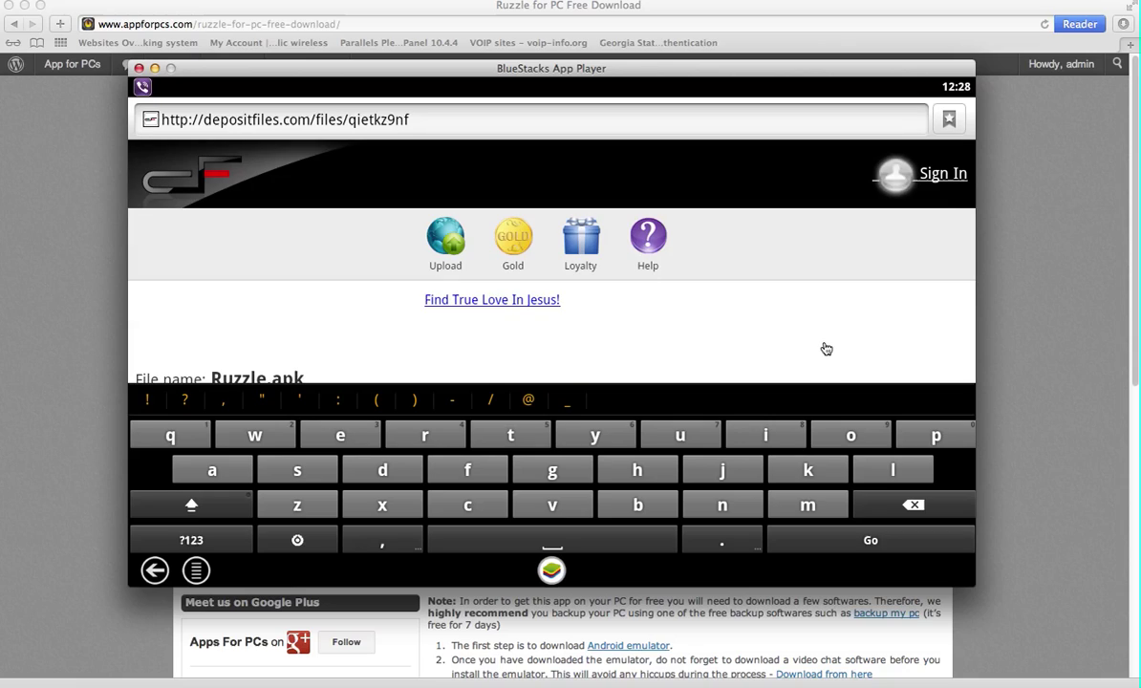
scroll(824, 346, "down", 8)
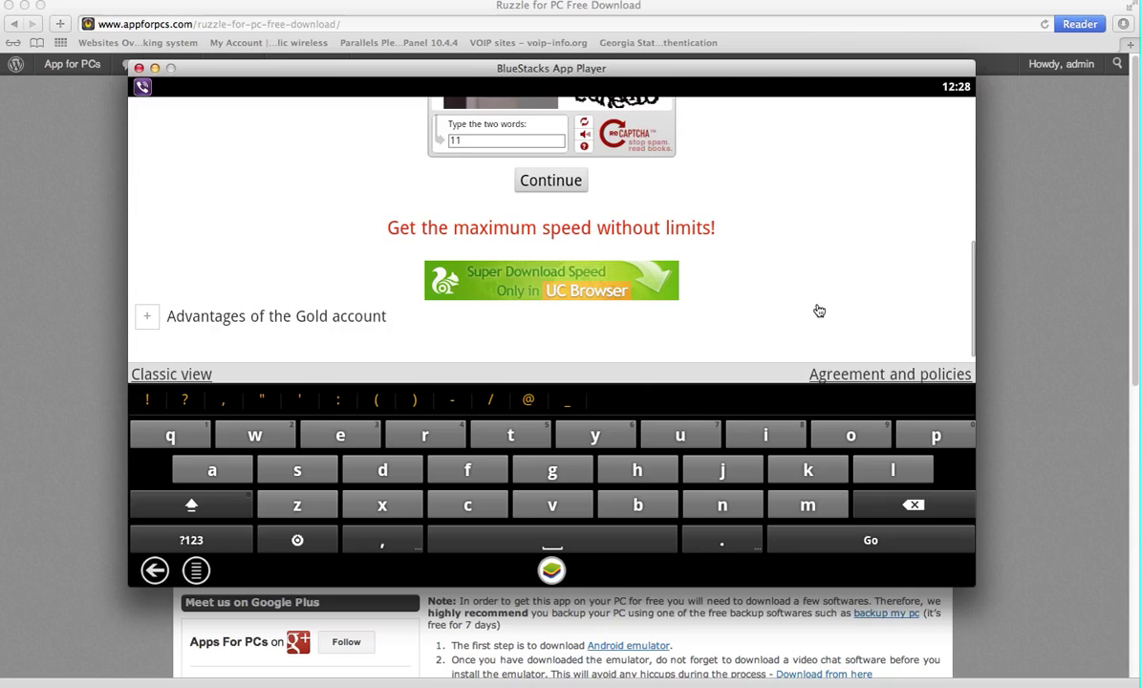
type("54")
scroll(778, 201, "up", 1)
scroll(780, 218, "up", 2)
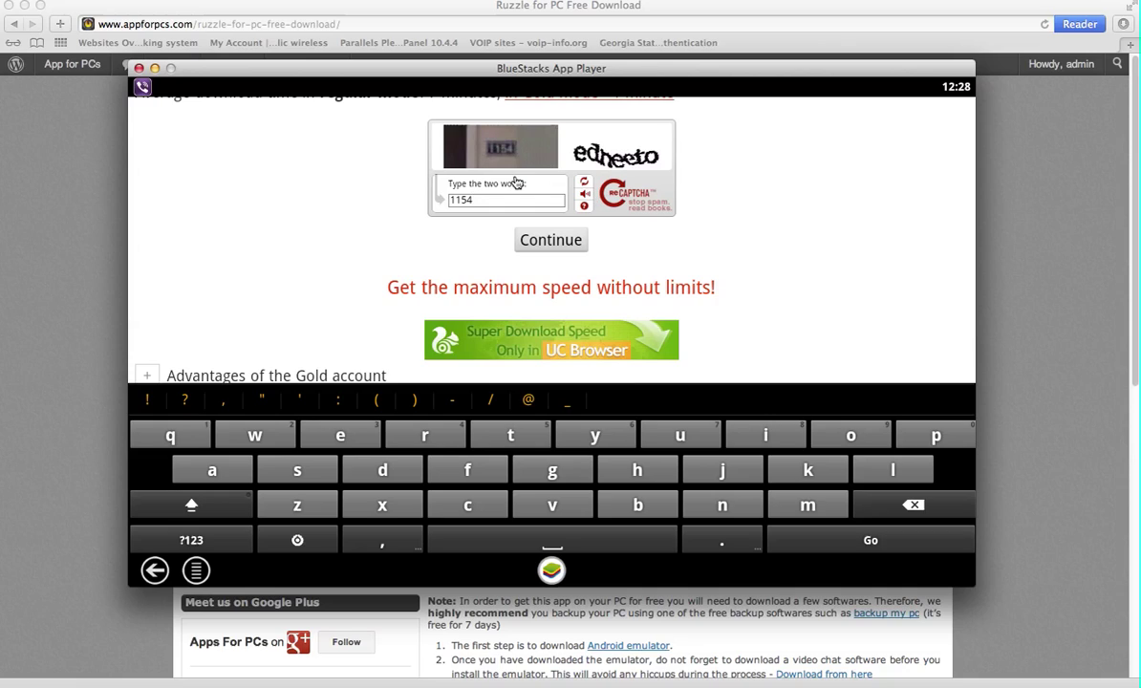
scroll(486, 236, "up", 2)
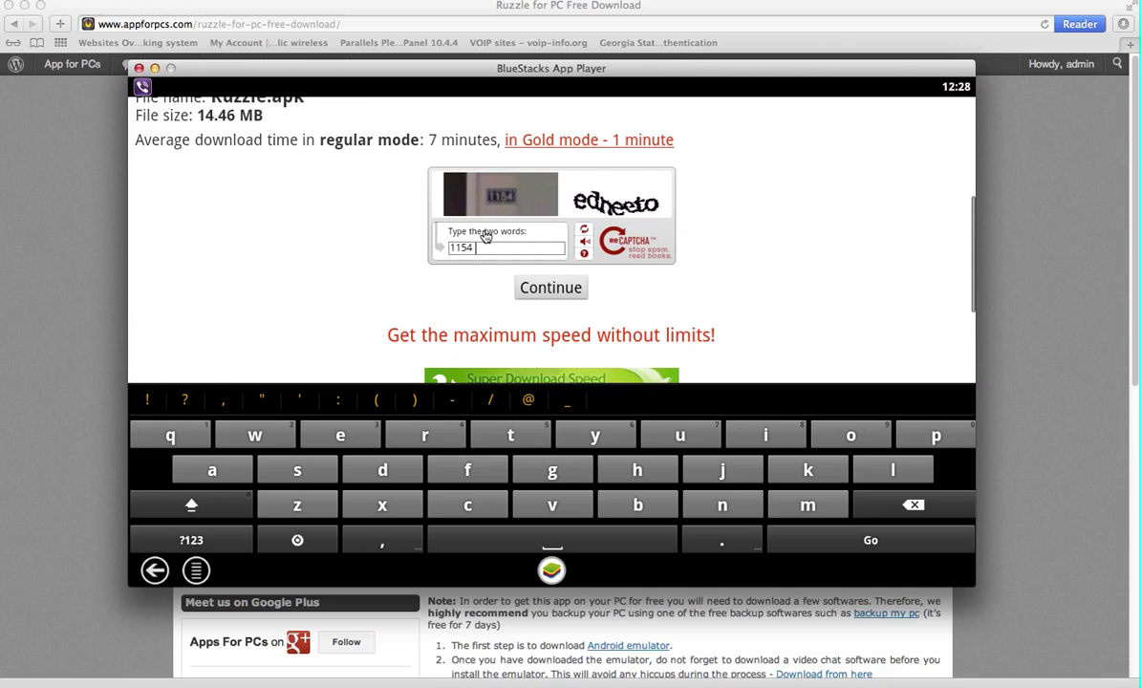
type("ednee")
scroll(485, 236, "down", 3)
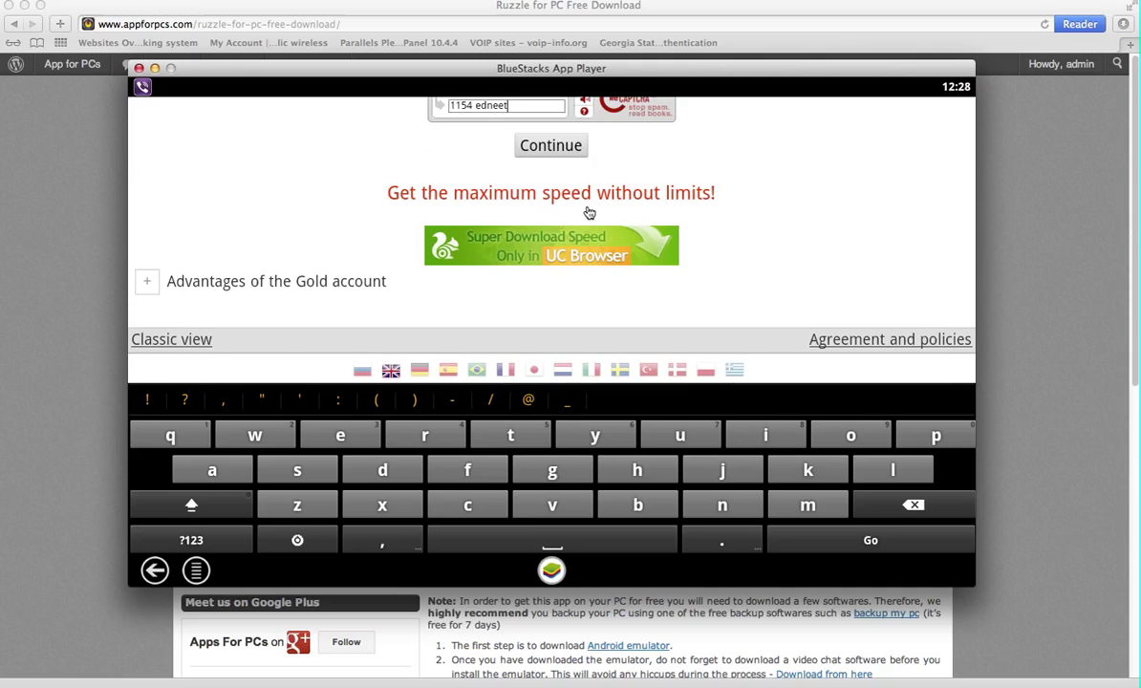
type("to")
left_click(524, 144)
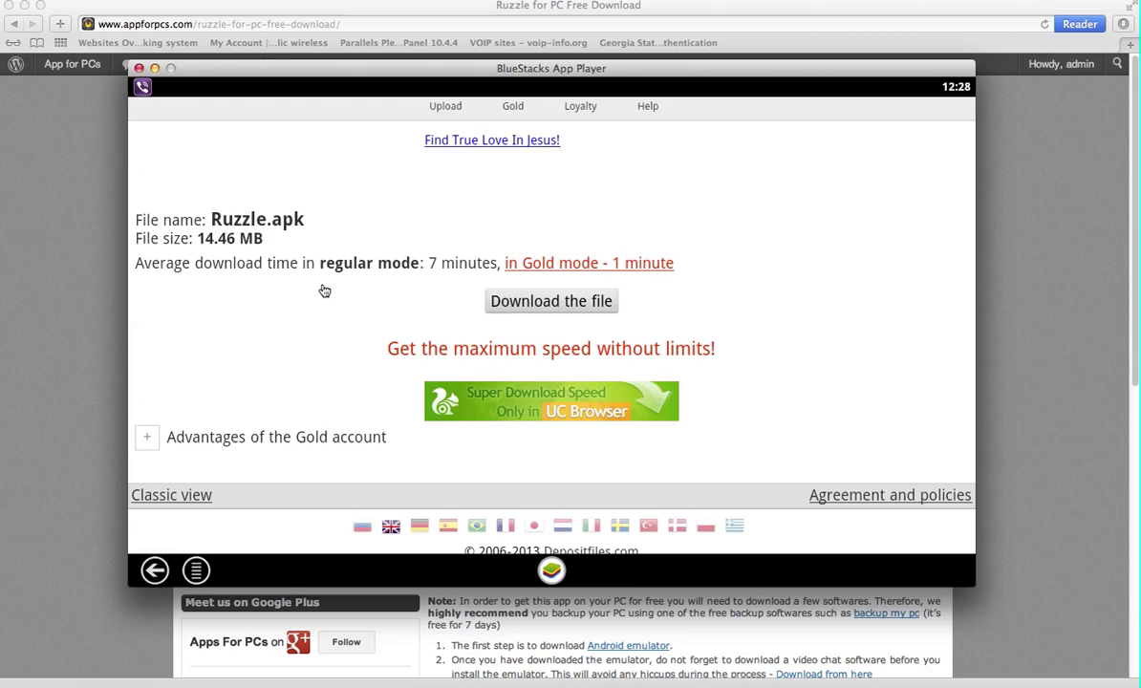
Retry the Ruzzle.apk download from the classic depositfiles page, blocking the pop-up window and choosing the regular download
scroll(342, 198, "down", 1)
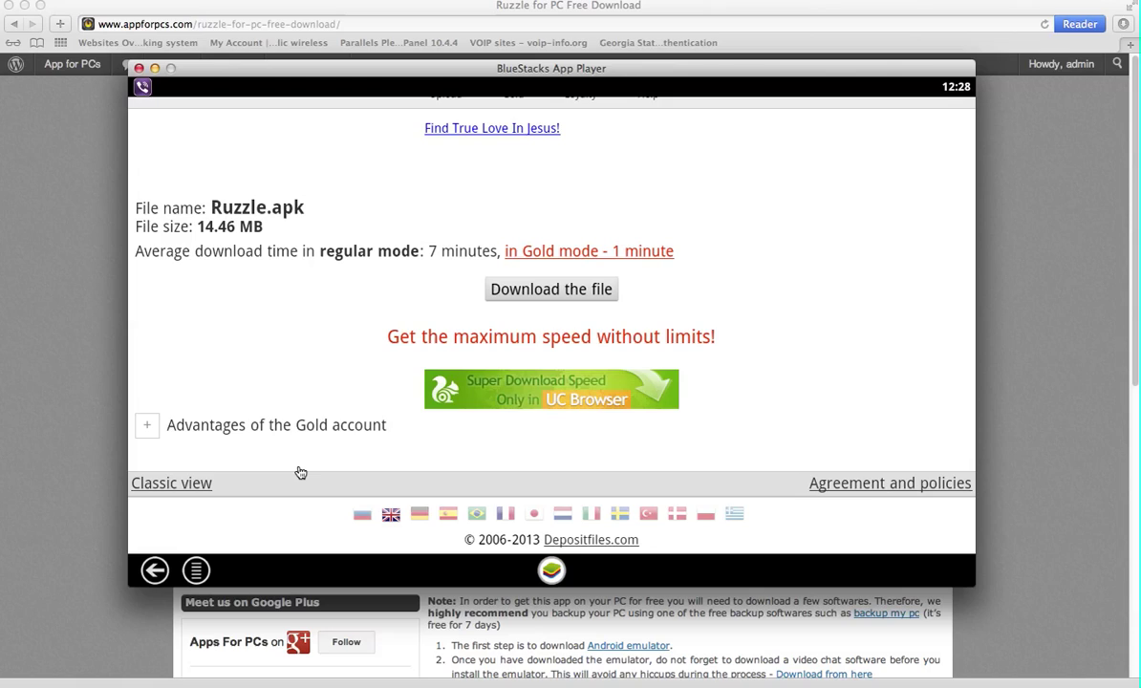
left_click(493, 284)
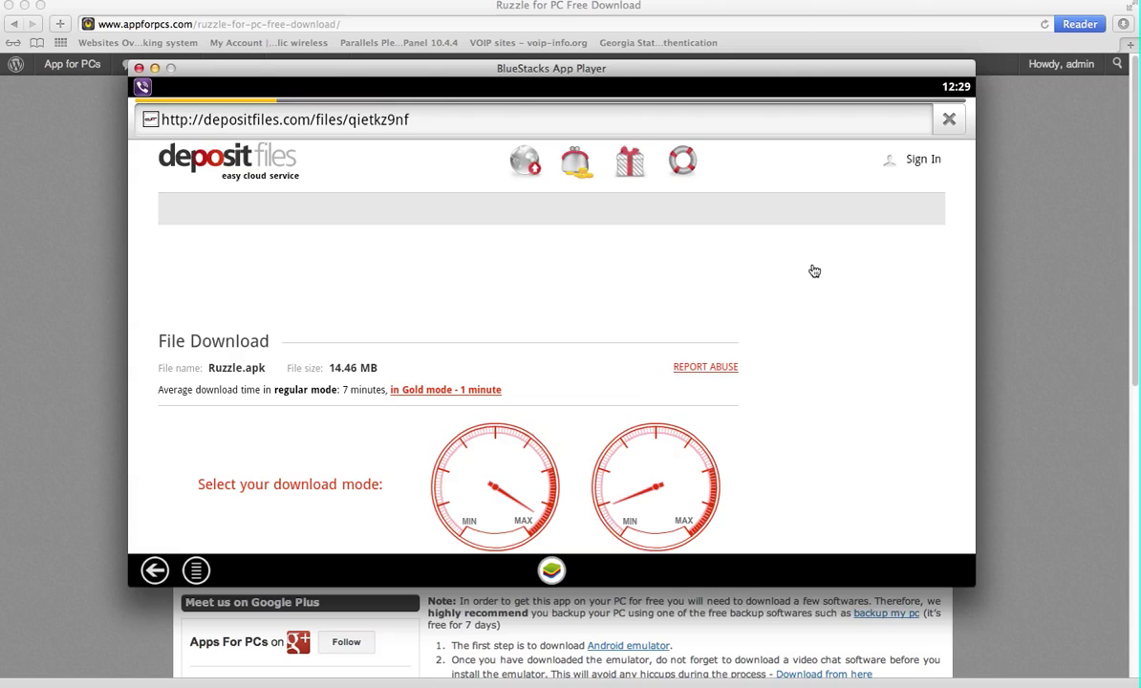
scroll(814, 271, "down", 3)
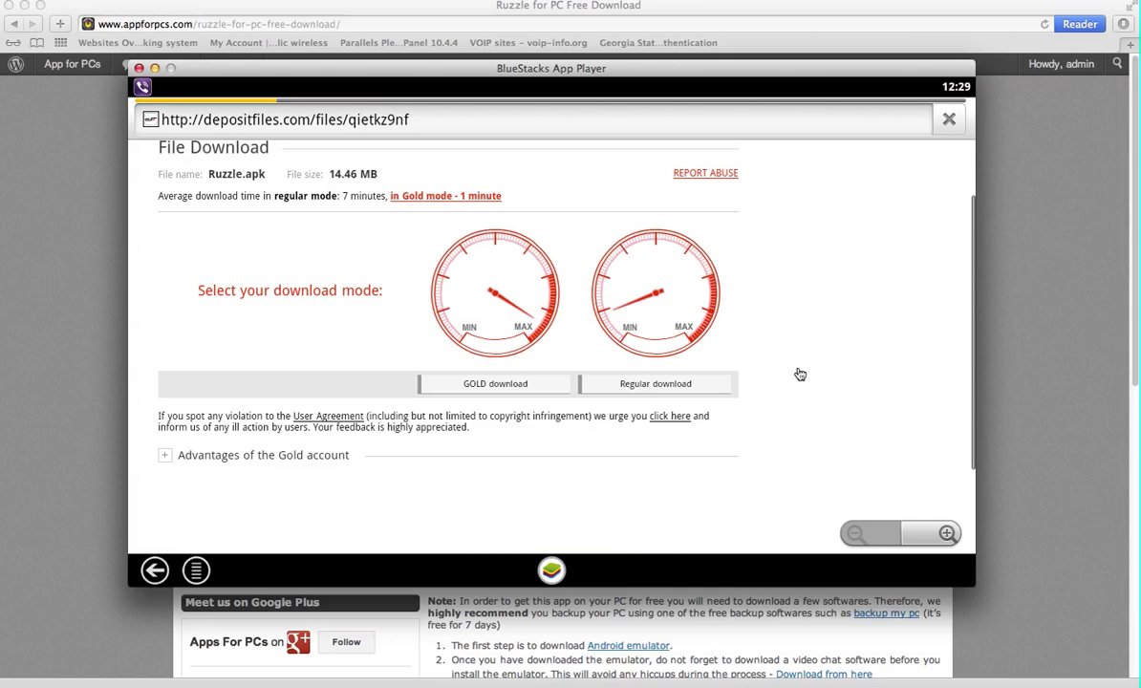
left_click(683, 387)
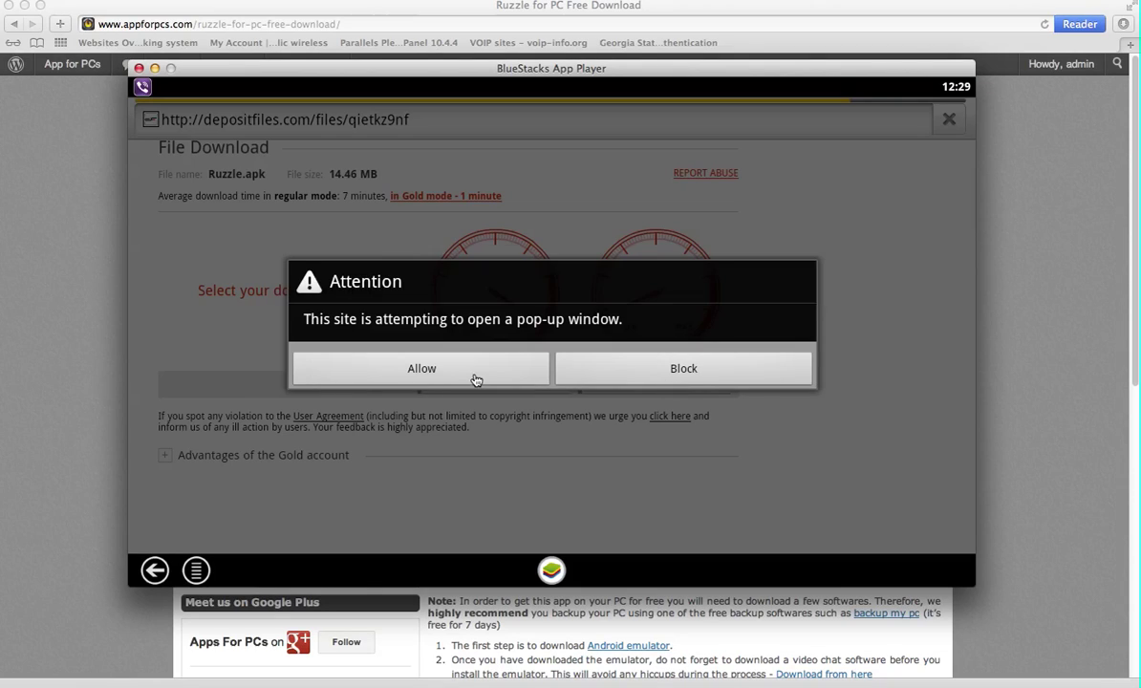
left_click(713, 379)
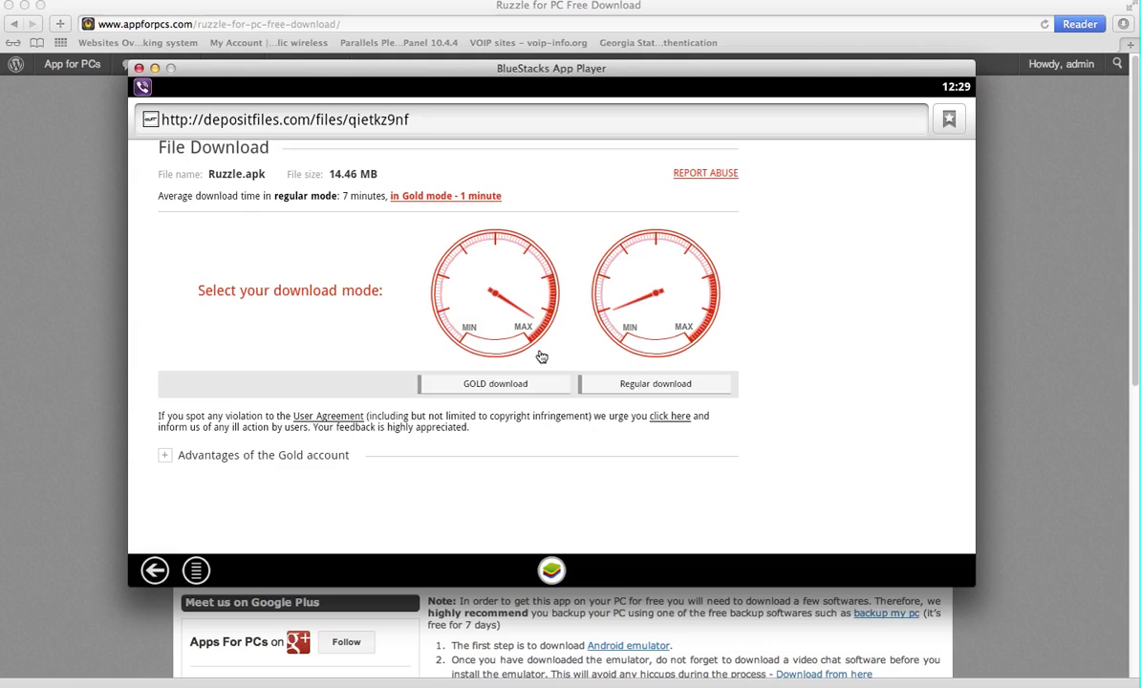
left_click(624, 386)
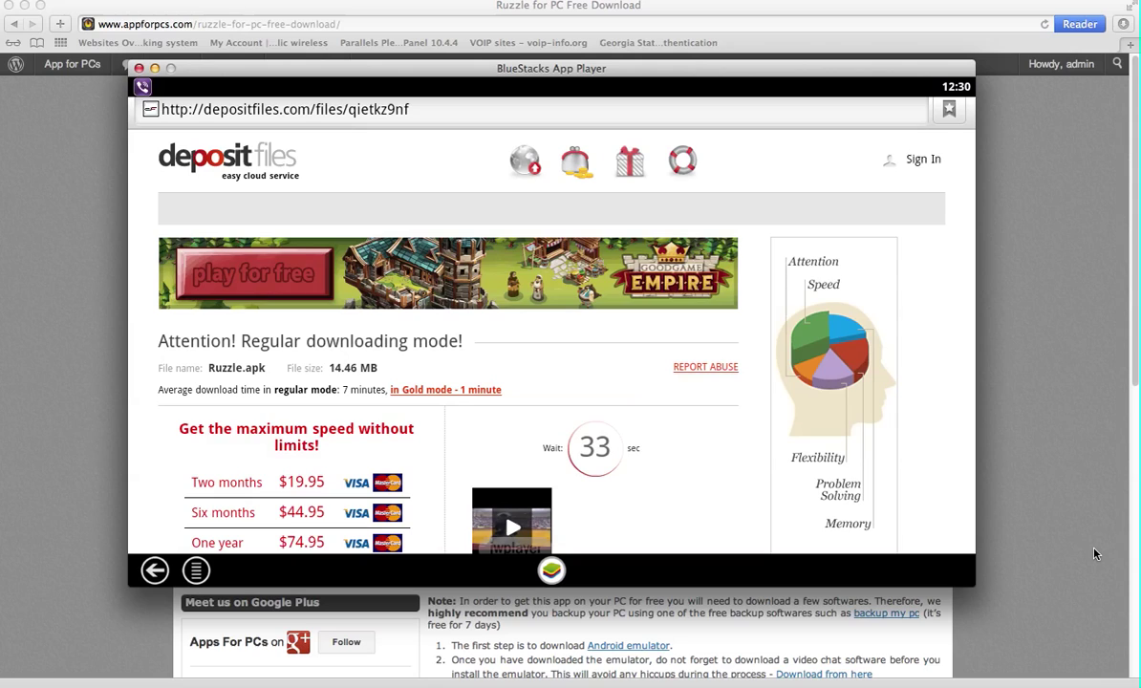
Return to the Safari window and examine the numbered steps under How to Download Ruzzle for PC for Free
left_click(1045, 503)
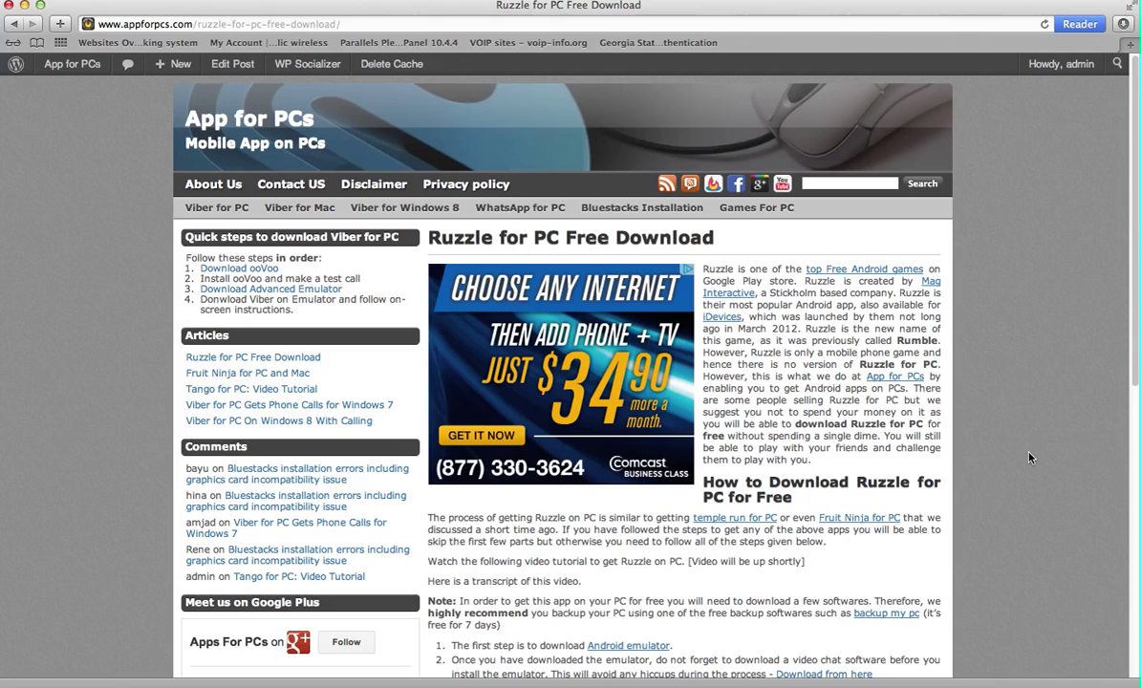
scroll(1031, 407, "down", 10)
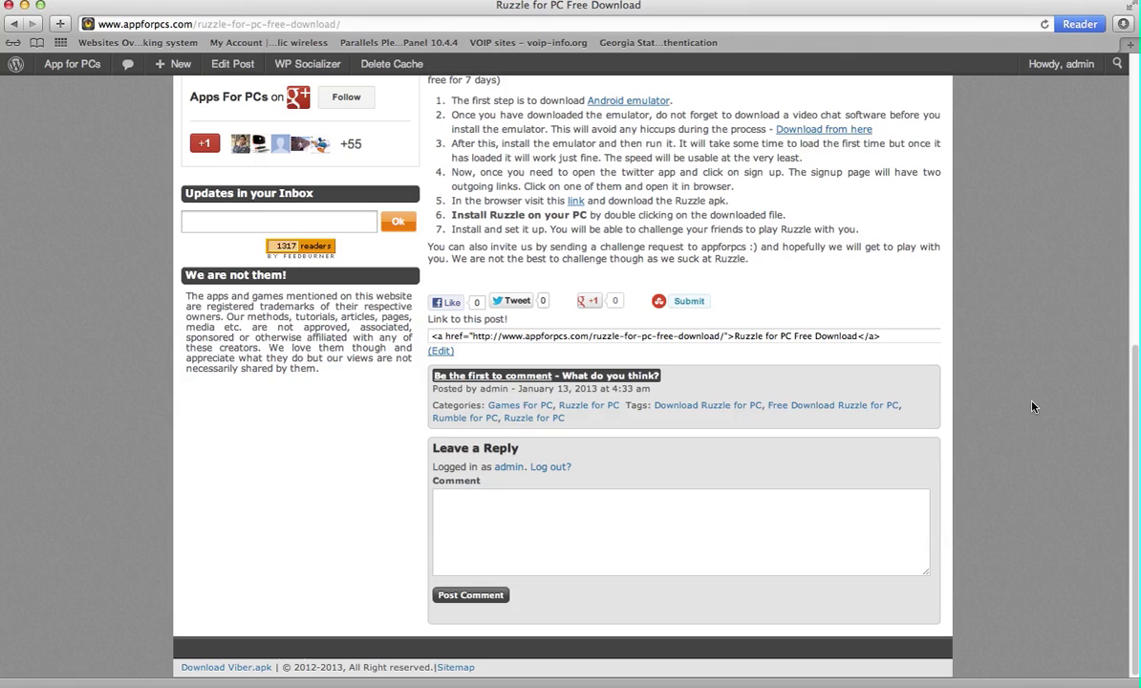
scroll(1032, 408, "up", 10)
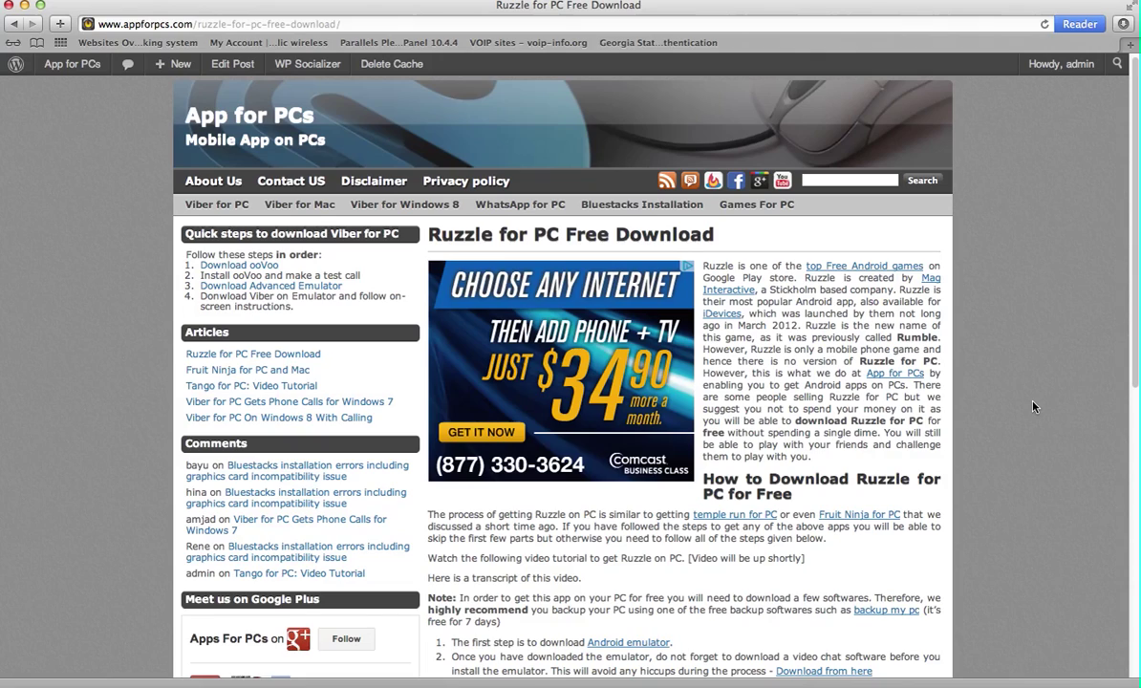
scroll(1032, 407, "down", 2)
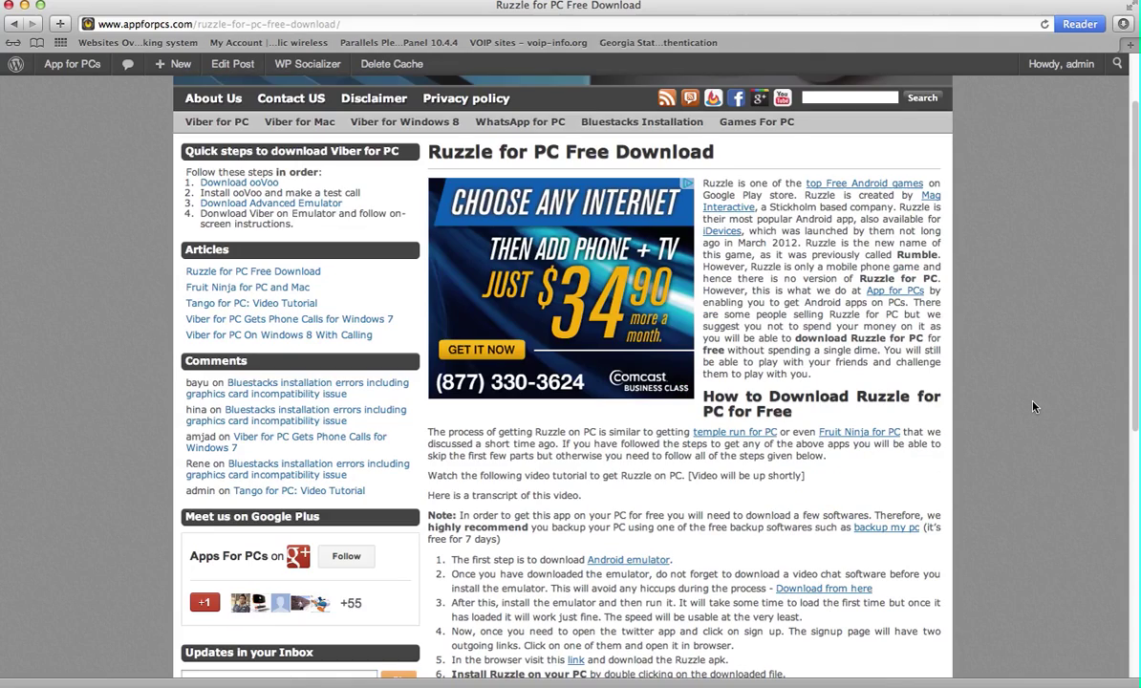
scroll(1032, 407, "down", 1)
scroll(1040, 511, "down", 1)
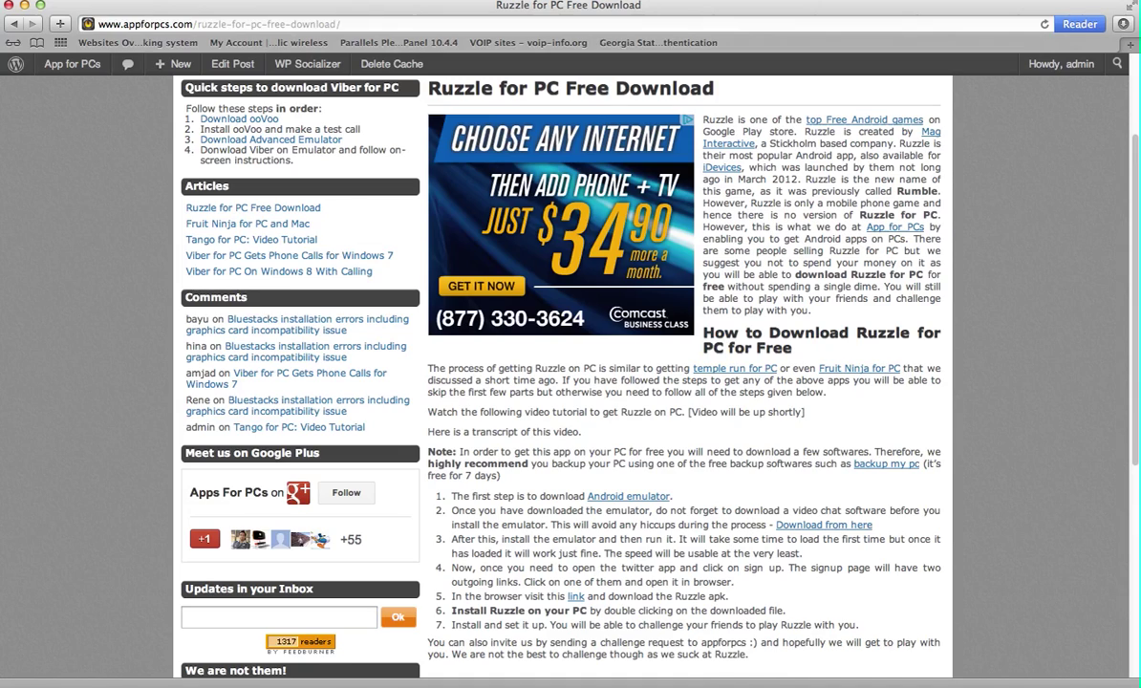
Bring BlueStacks back and submit the two captcha words on the regular downloading mode page
left_click(840, 672)
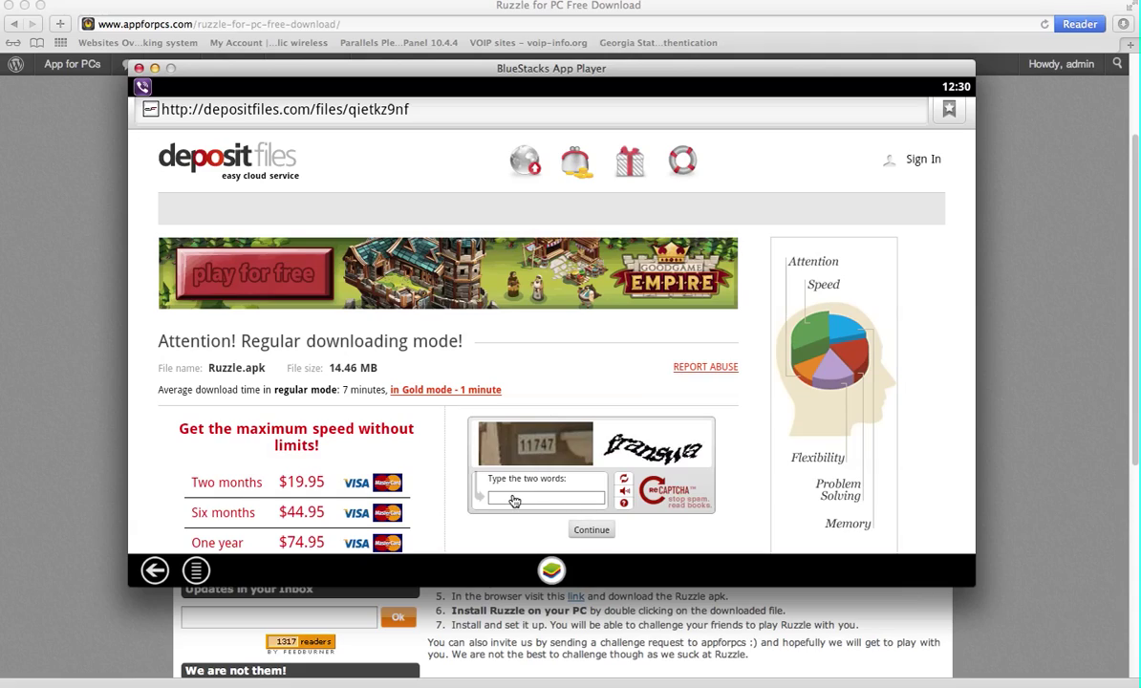
left_click(514, 502)
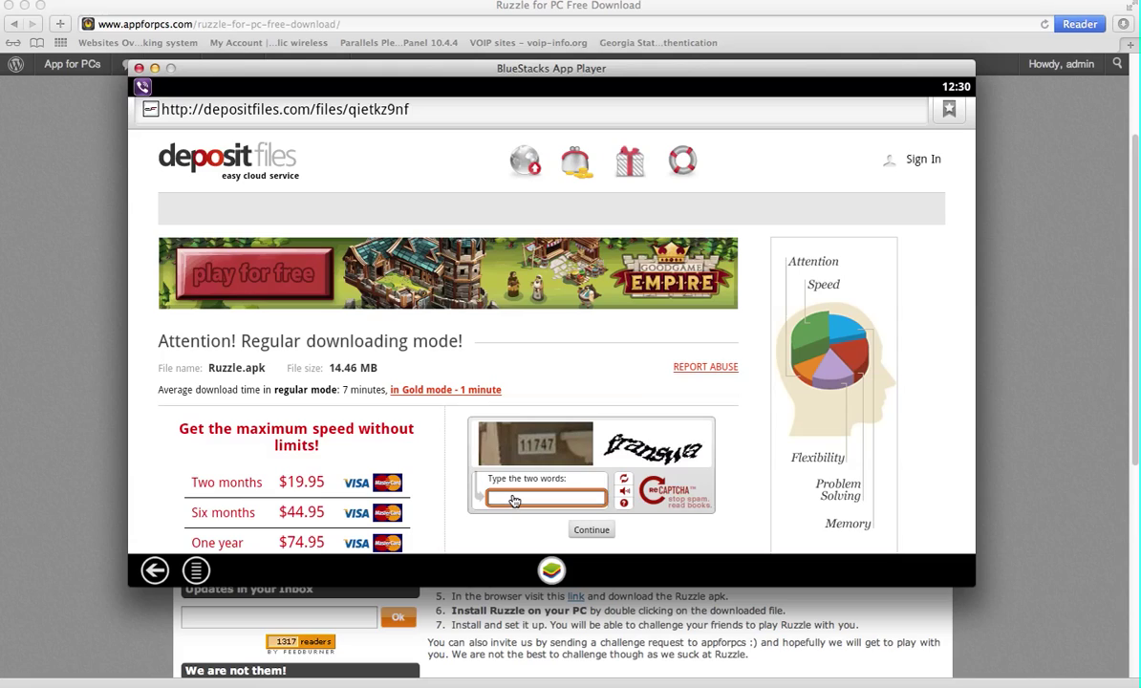
left_click(514, 502)
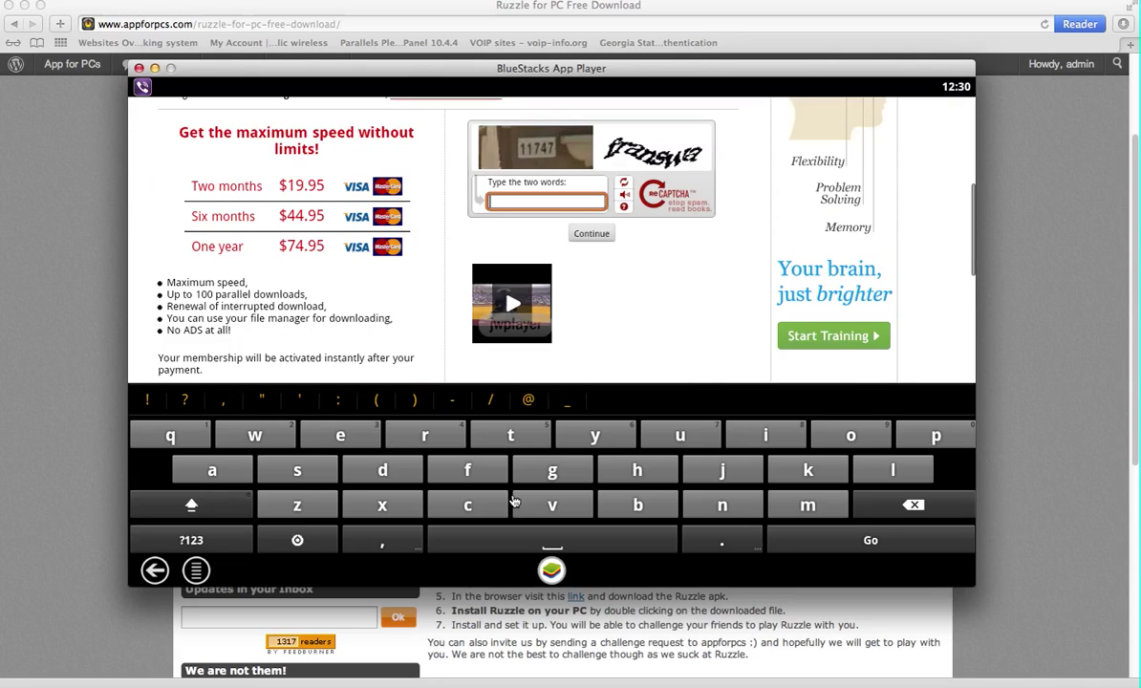
type("11")
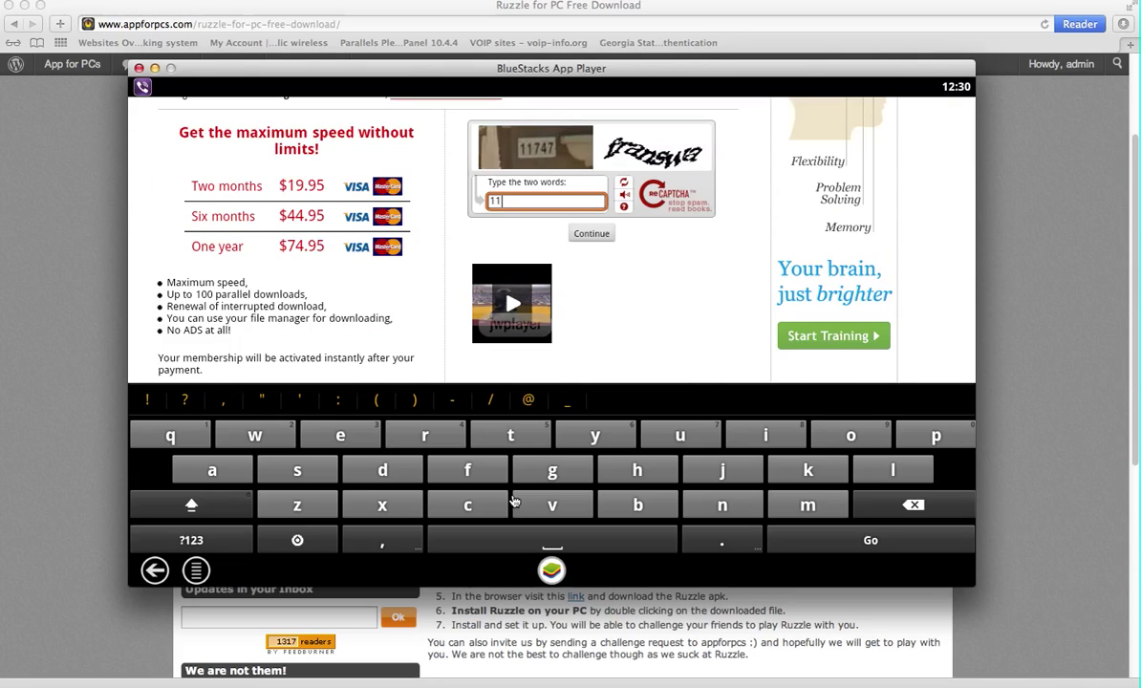
type("747 franswa")
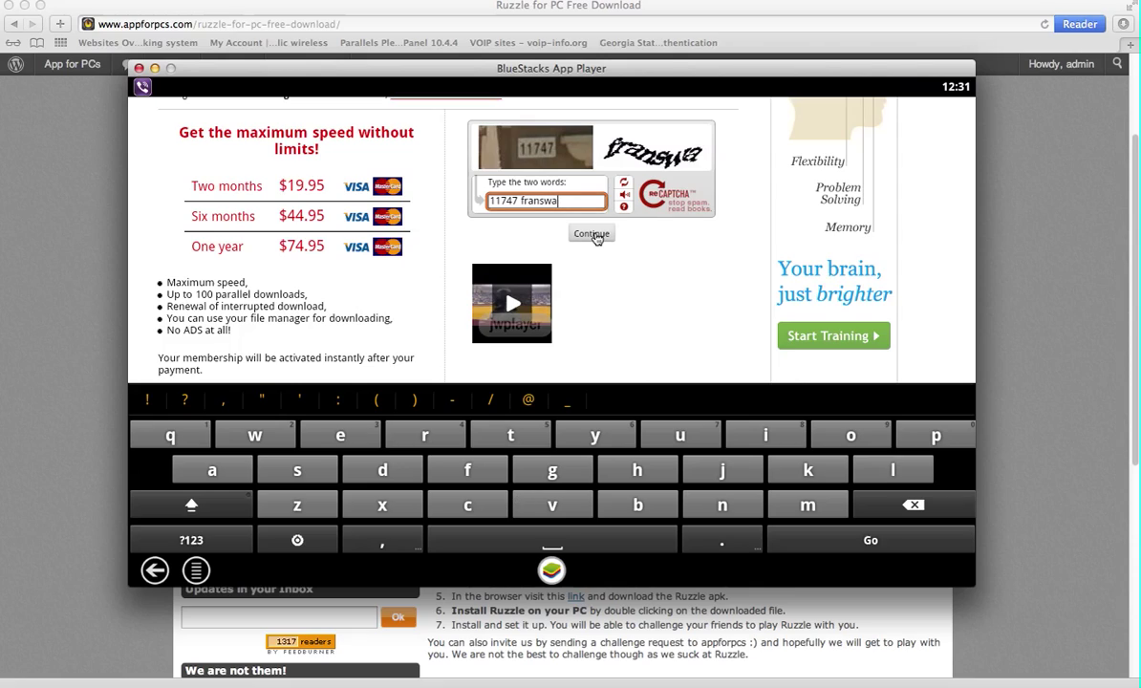
left_click(593, 235)
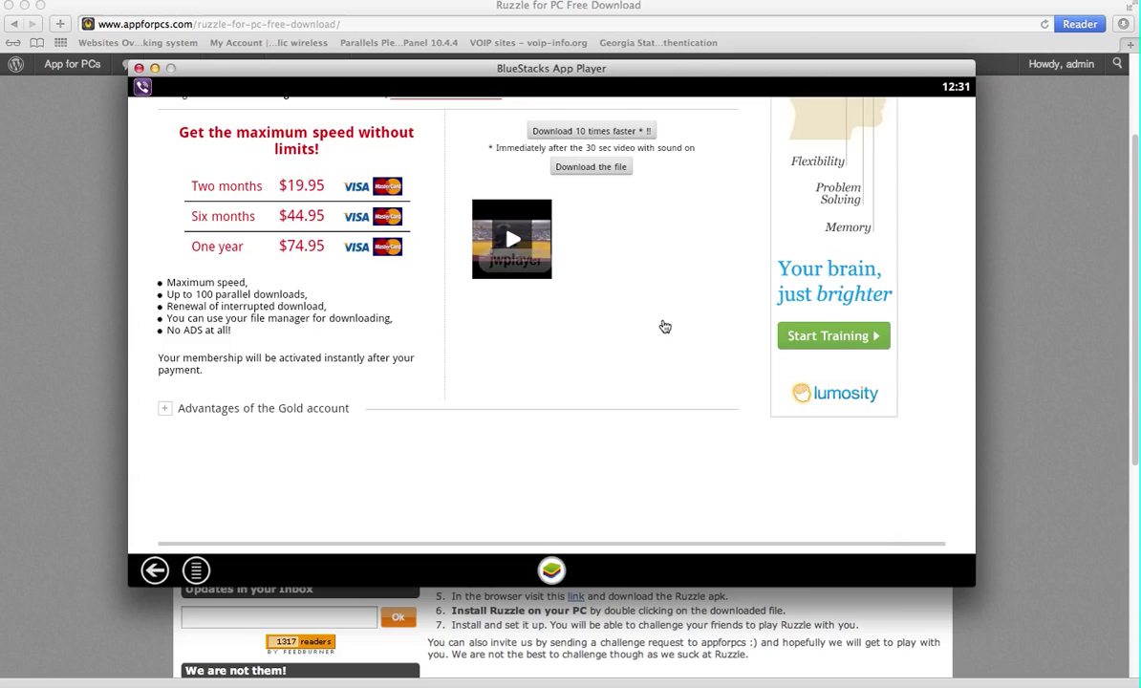
Download the Ruzzle.apk file at regular speed and open the Android notifications to check its progress
scroll(662, 276, "up", 3)
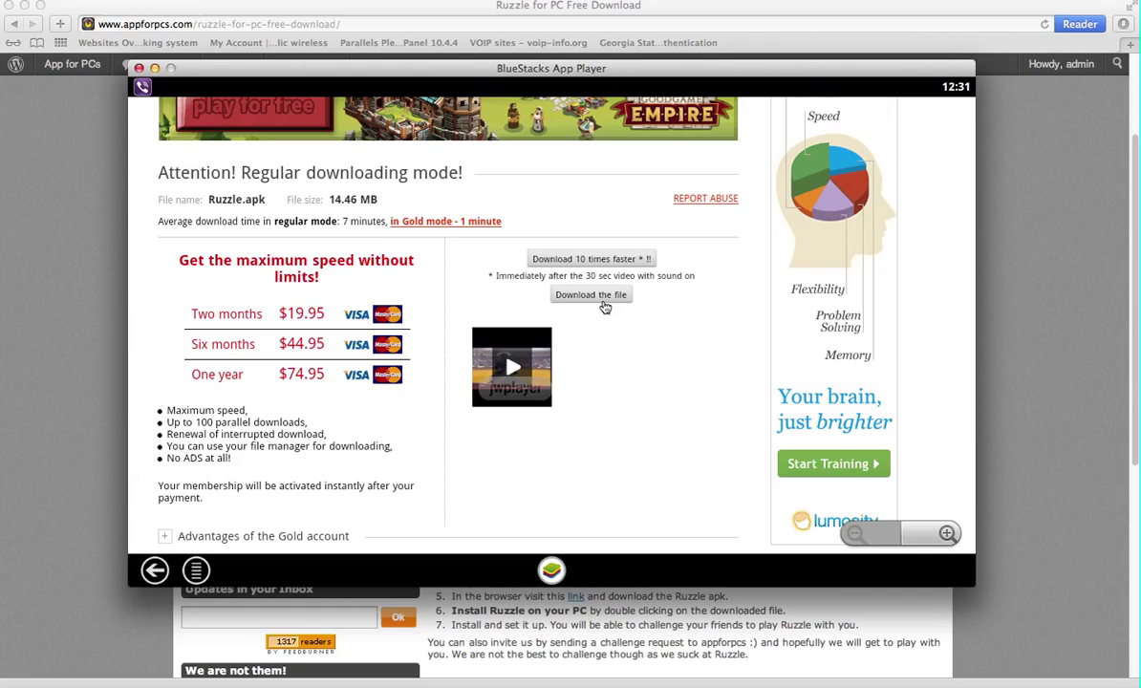
left_click(602, 296)
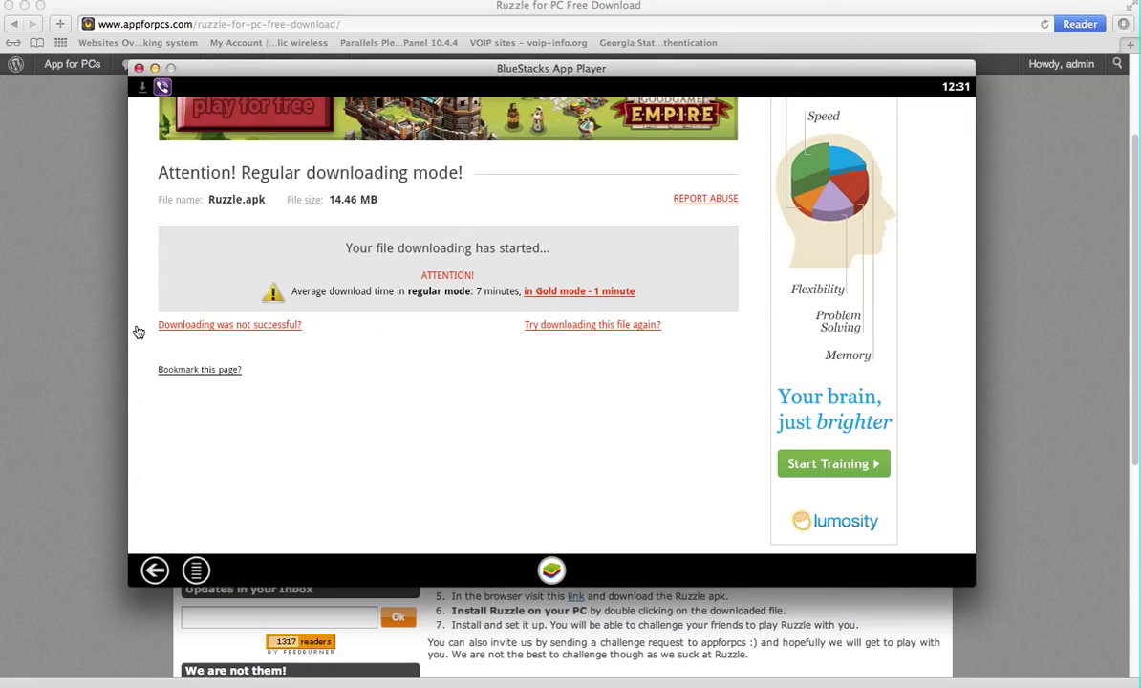
left_click(143, 91)
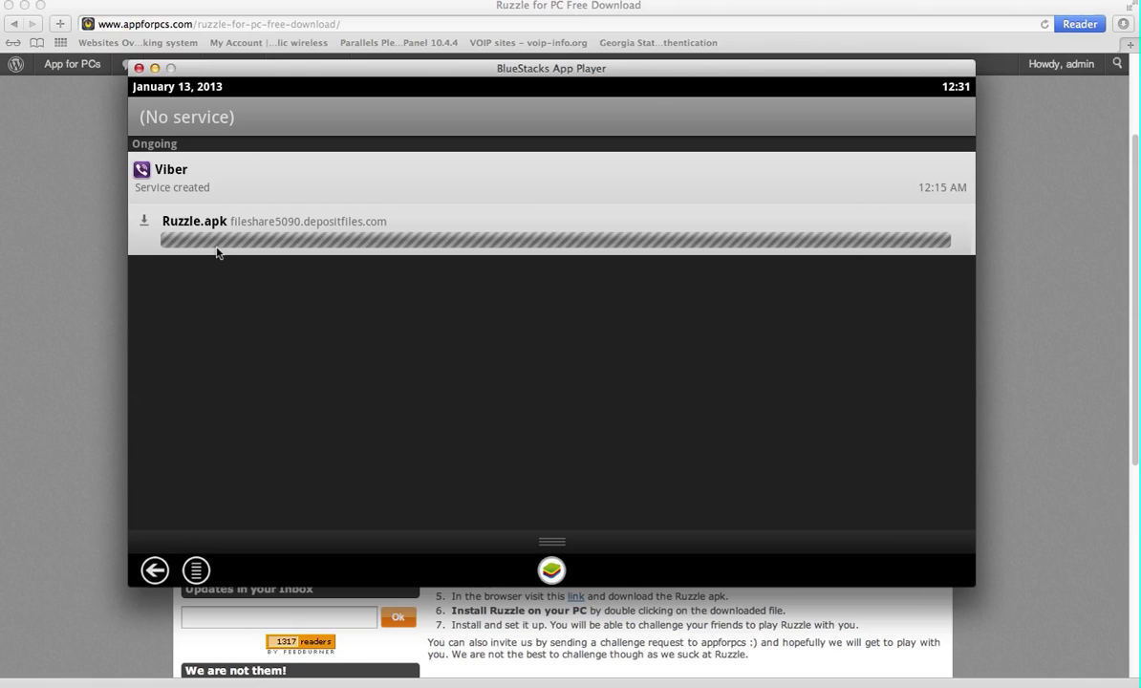
Switch to the appforpcs.com page in Safari and open its Viber for PC category
left_click(29, 326)
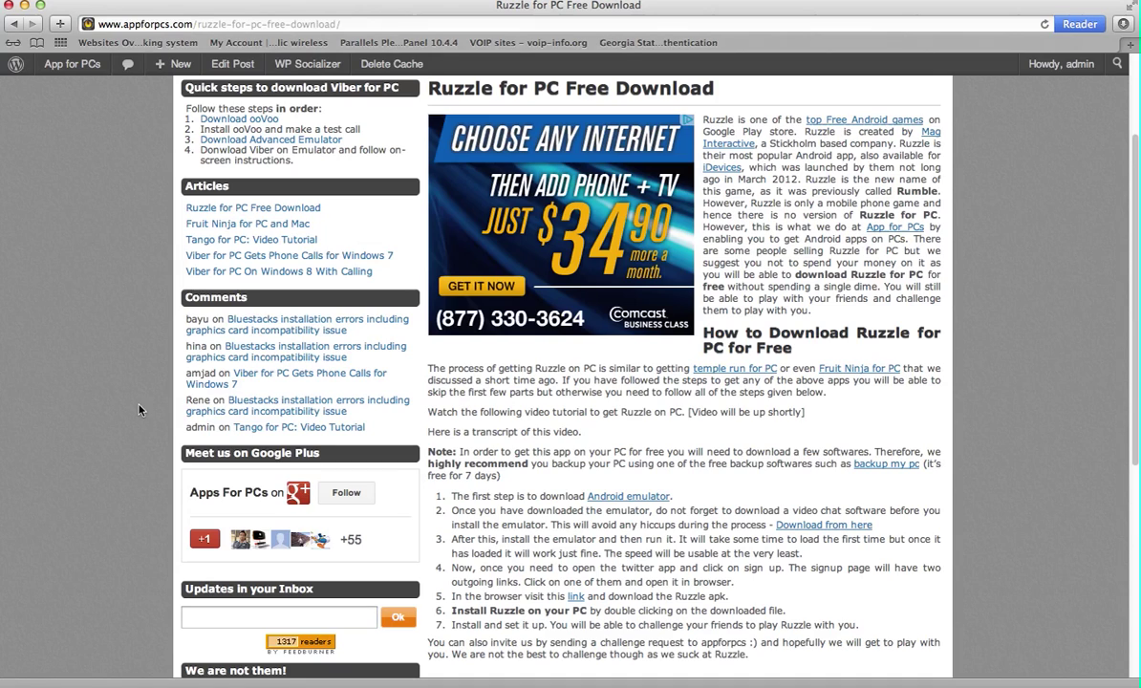
scroll(138, 409, "up", 3)
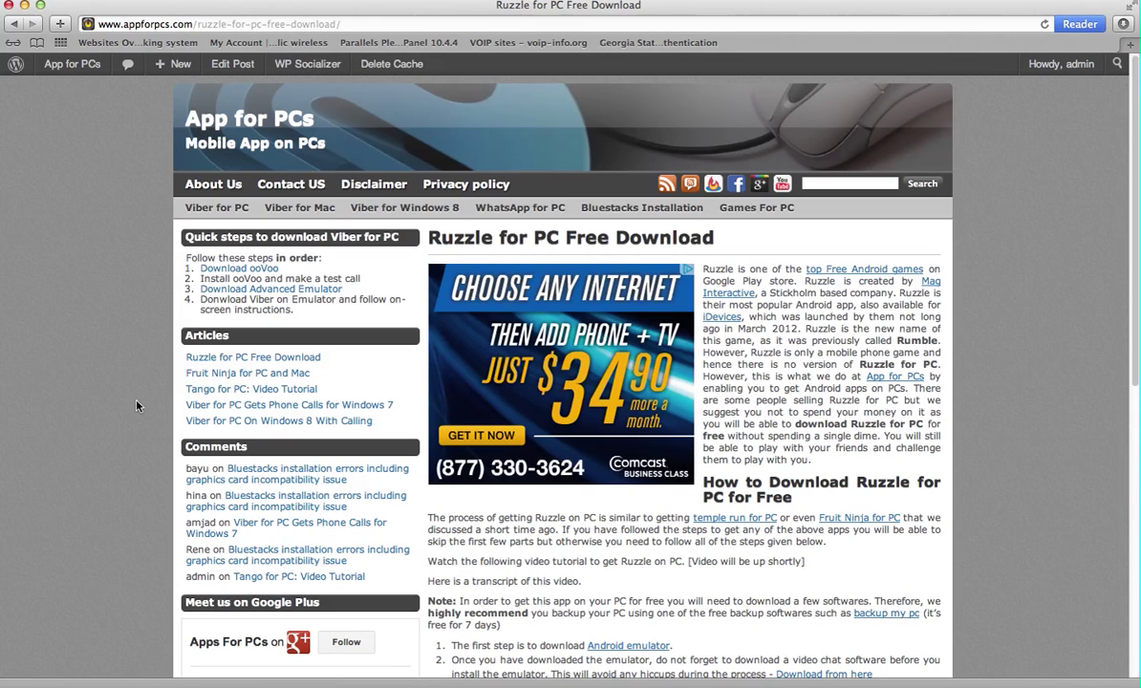
left_click(217, 207)
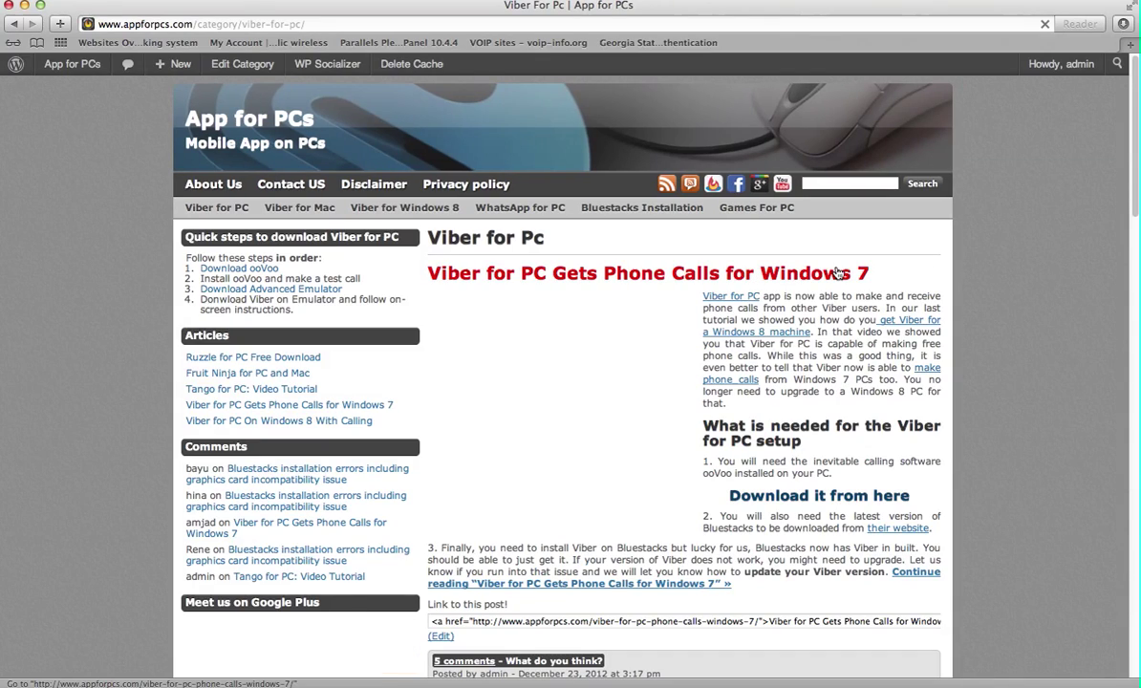
Open the article Viber for PC Gets Phone Calls for Windows 7 and examine its setup requirements
left_click(837, 272)
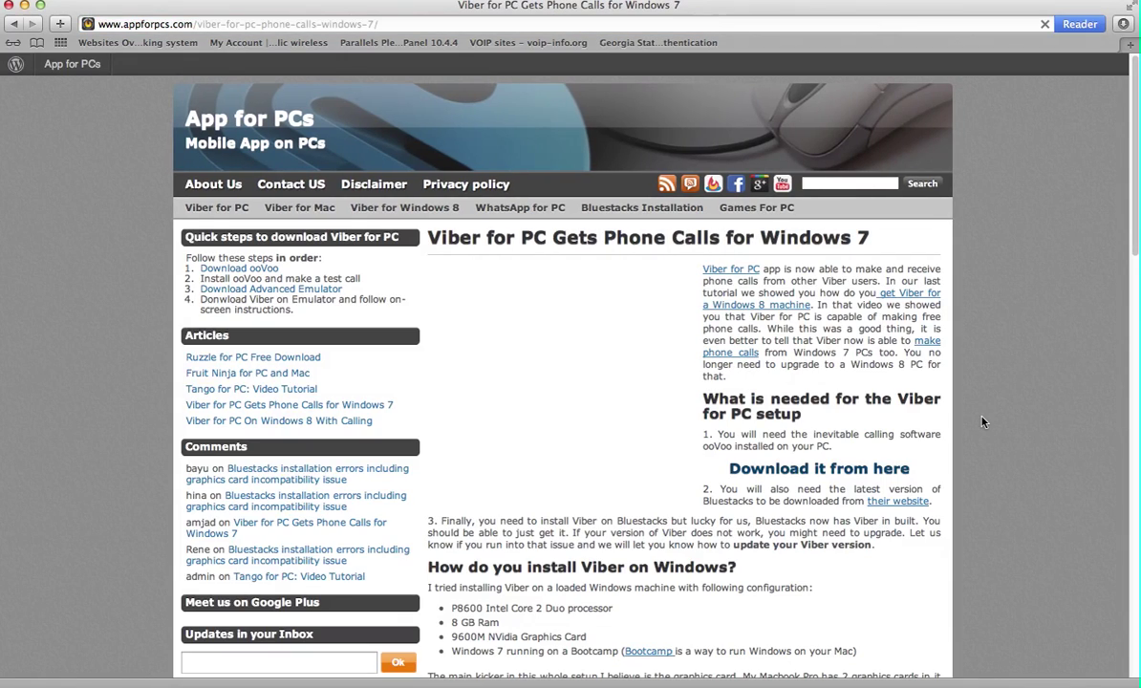
scroll(1028, 435, "down", 5)
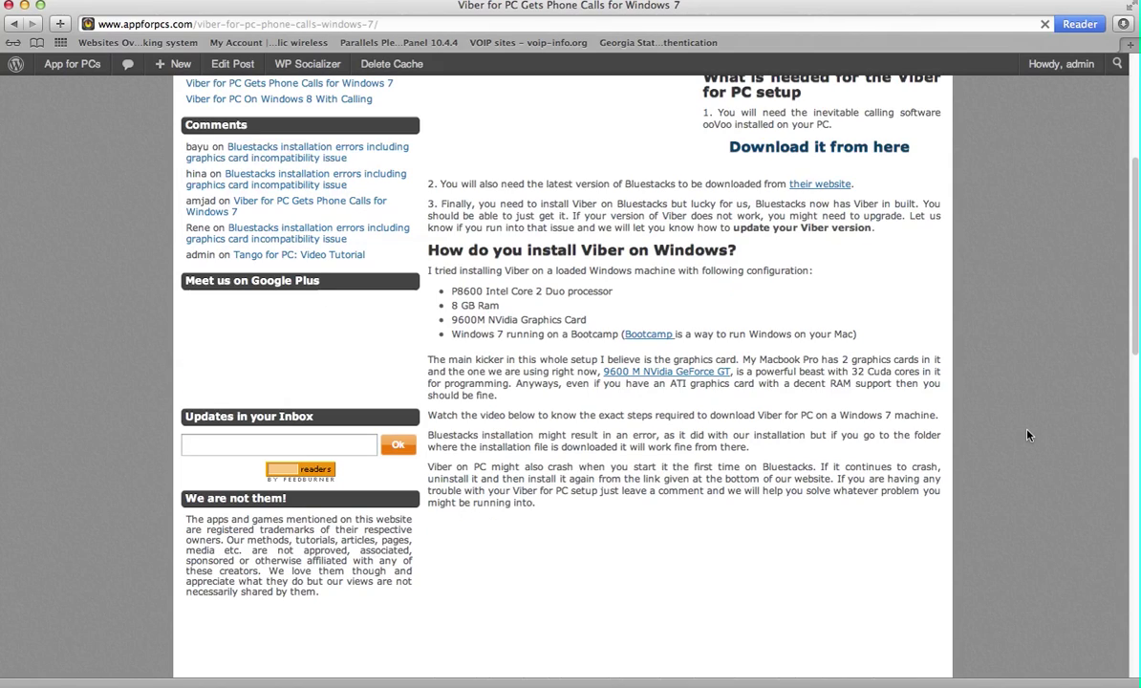
scroll(1028, 435, "up", 2)
scroll(1028, 435, "up", 3)
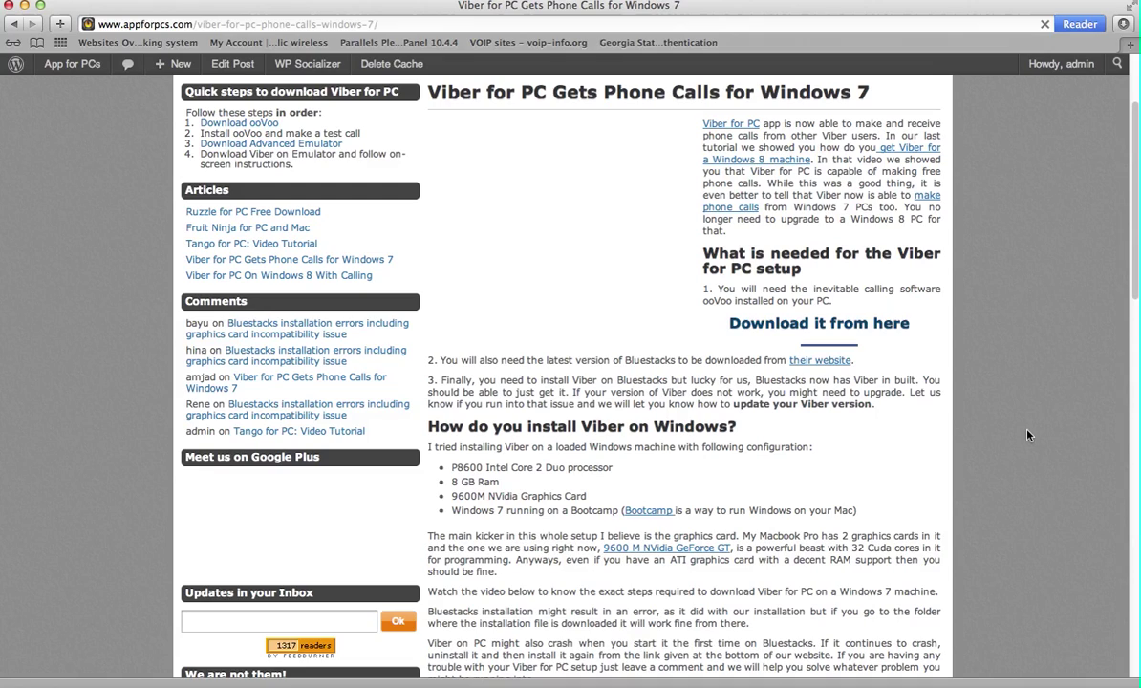
Switch to BlueStacks to check the Ruzzle.apk download and return to the Viber article in Safari
mouse_move(928, 659)
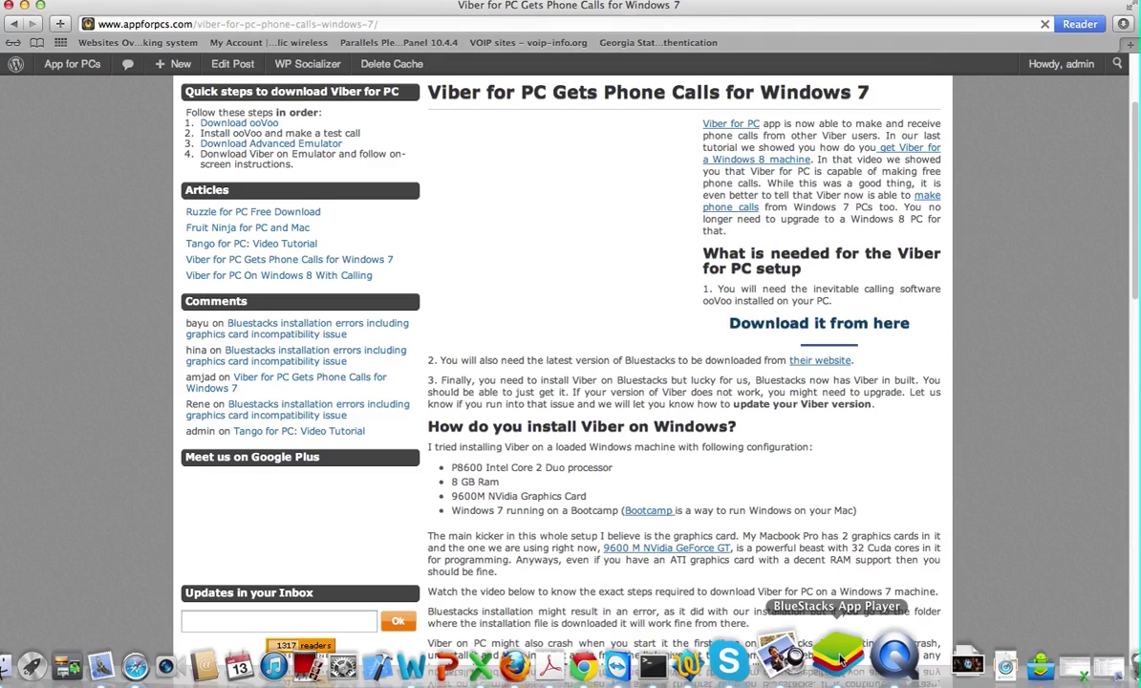
left_click(840, 659)
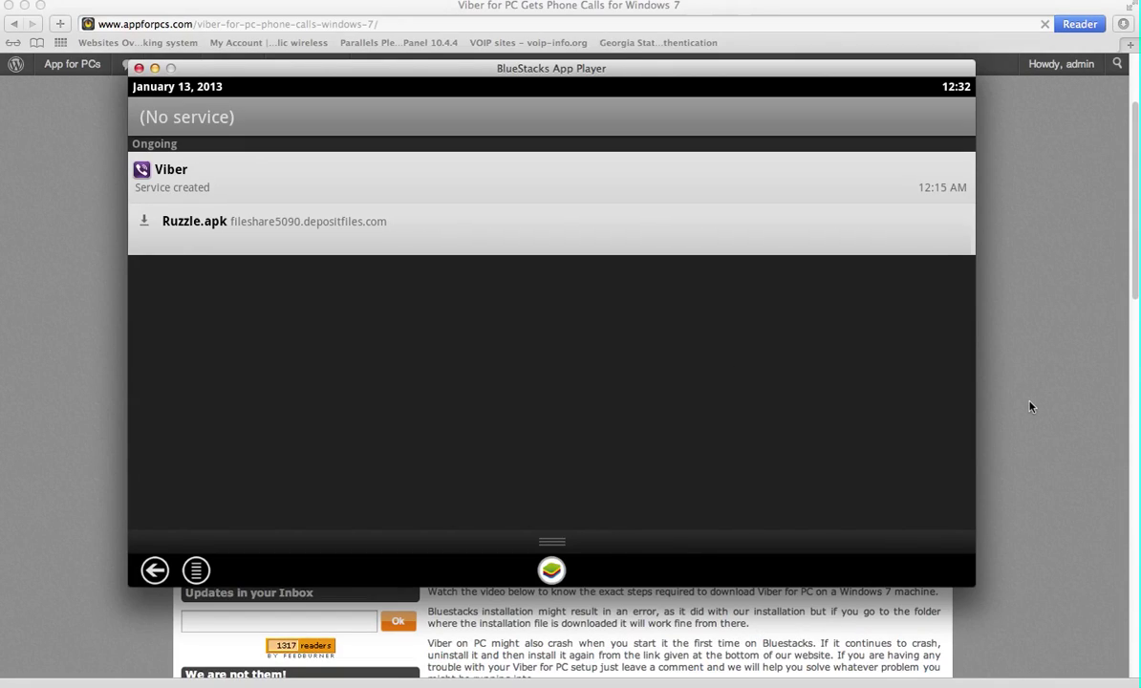
left_click(1033, 376)
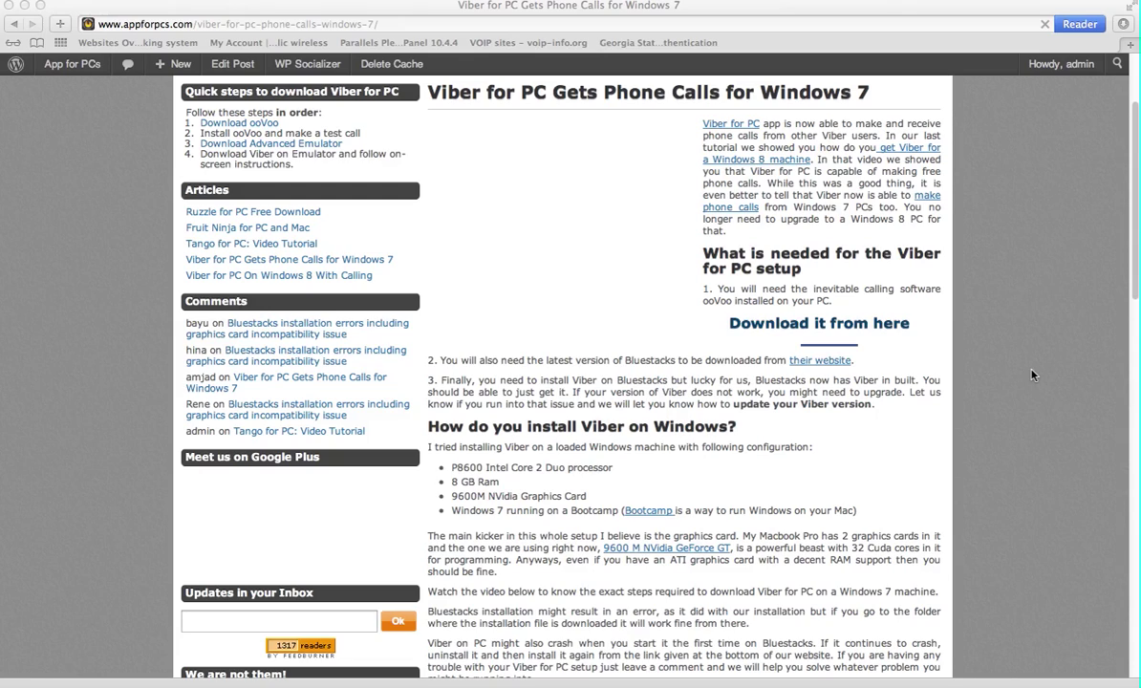
Examine the rest of the Viber article, including the Windows installation notes, the embedded video and the download links
scroll(1032, 375, "down", 10)
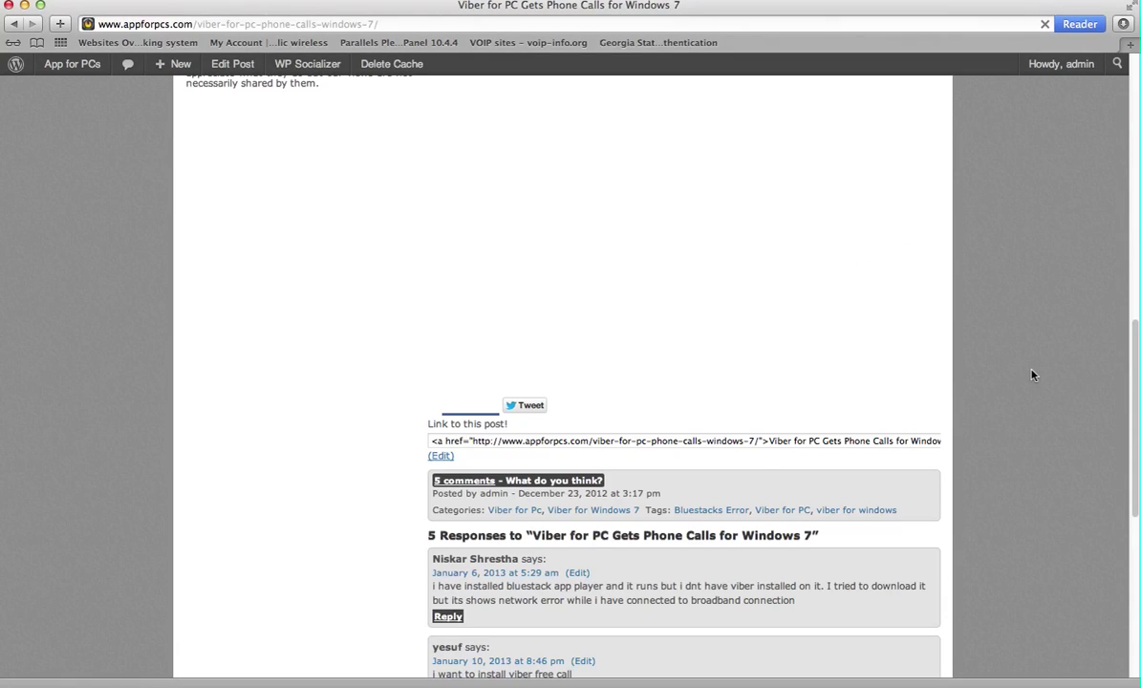
scroll(1033, 375, "down", 1)
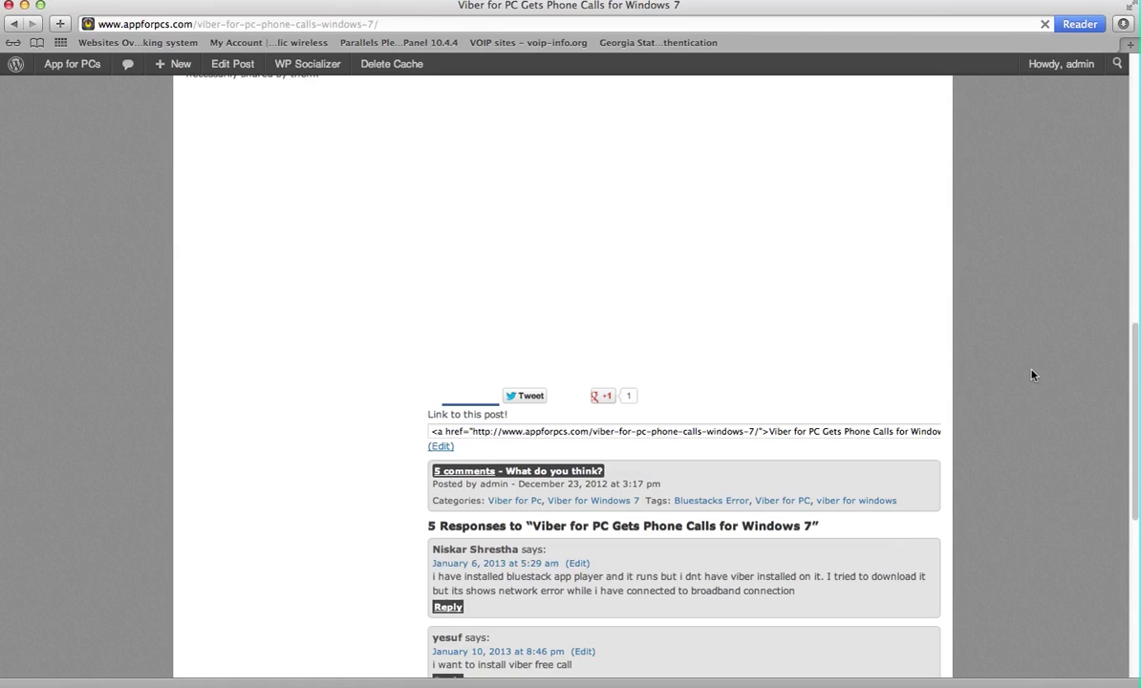
scroll(1032, 376, "up", 5)
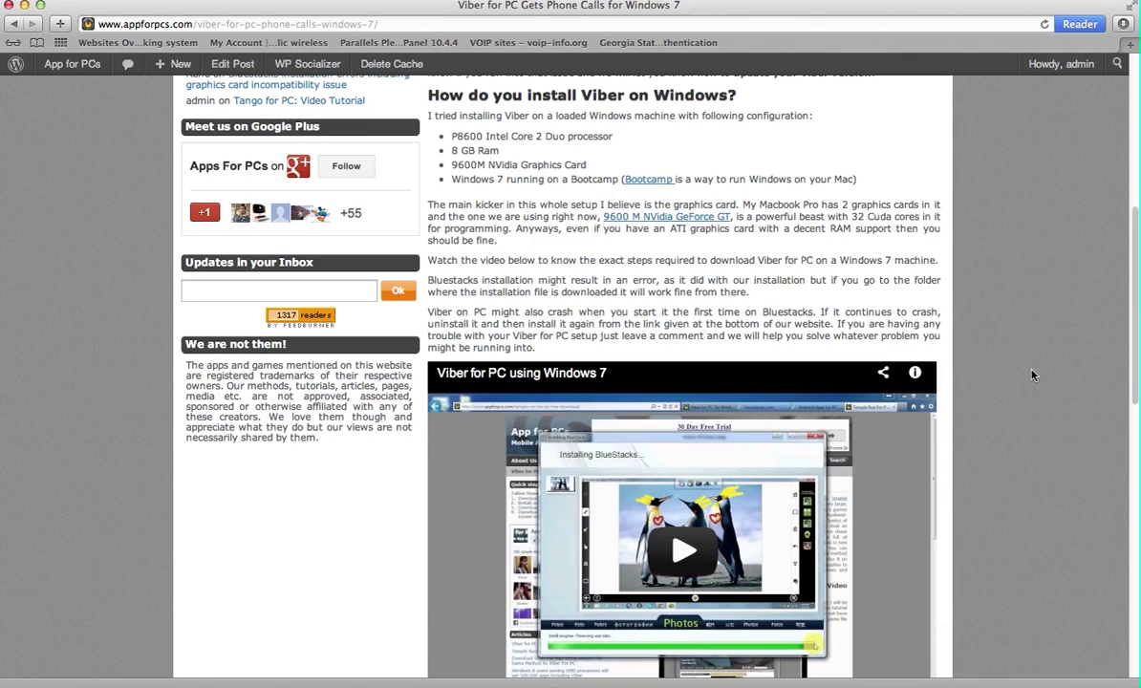
scroll(1032, 375, "down", 2)
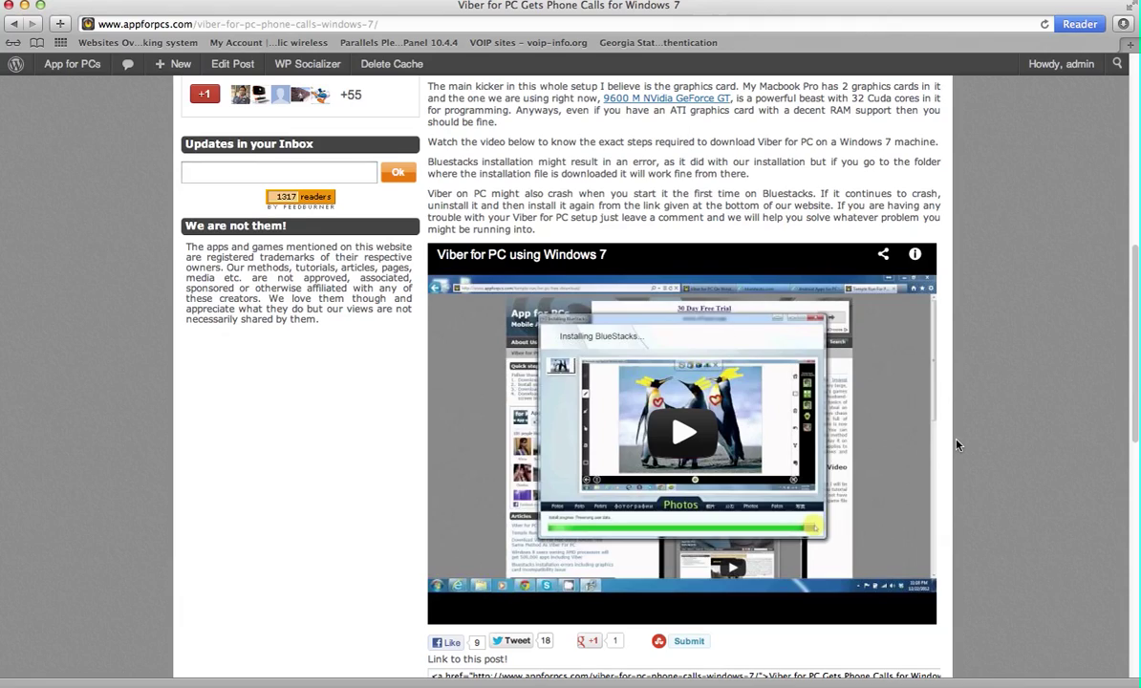
scroll(957, 443, "down", 1)
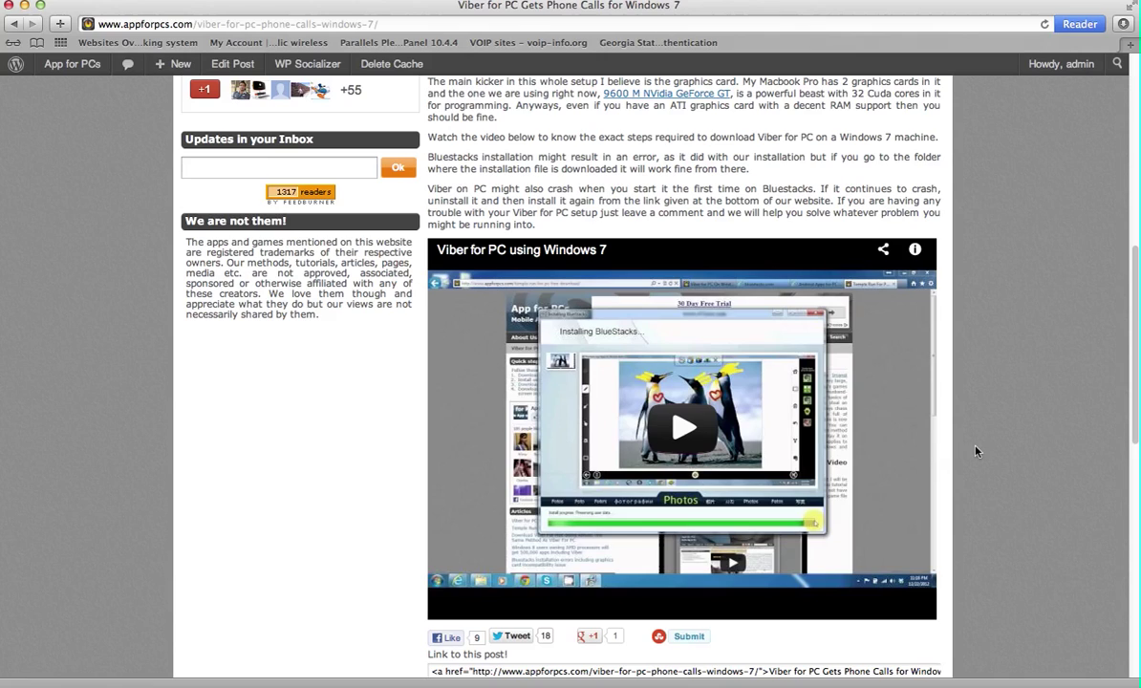
scroll(983, 413, "up", 5)
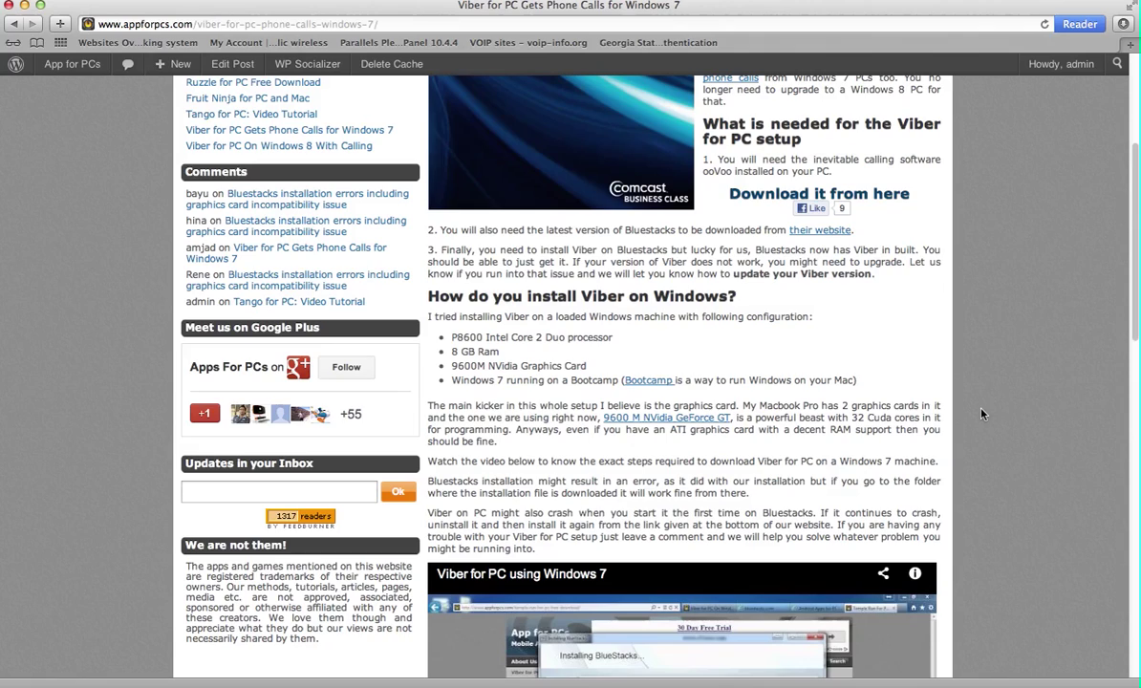
scroll(983, 413, "up", 3)
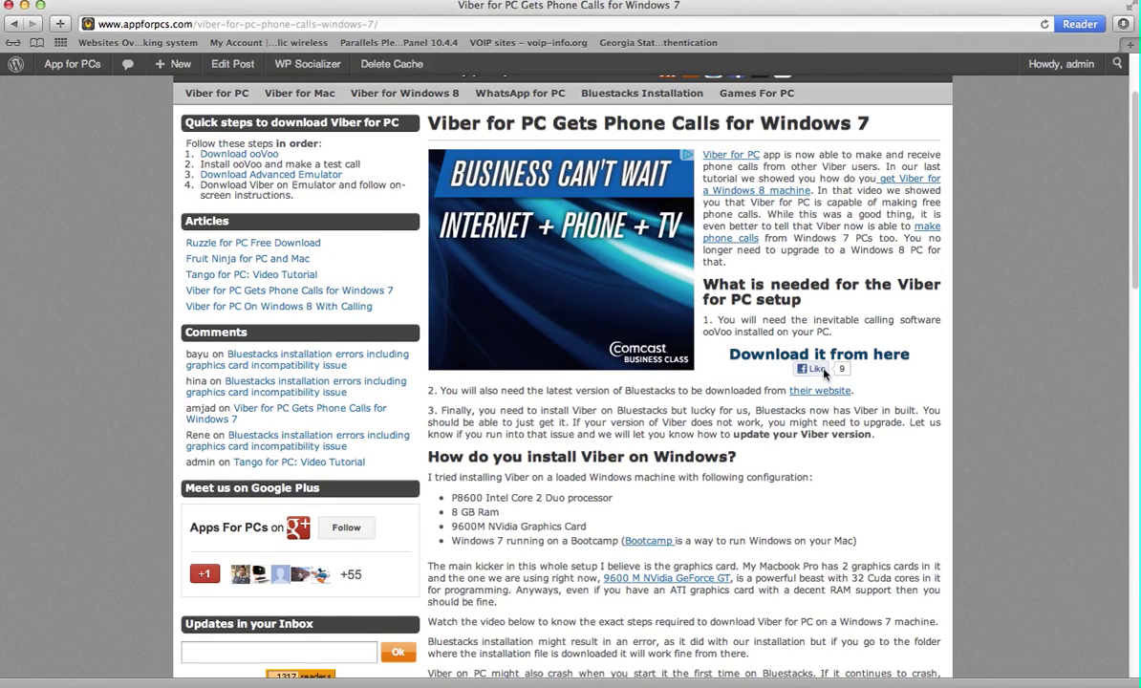
scroll(1000, 333, "up", 3)
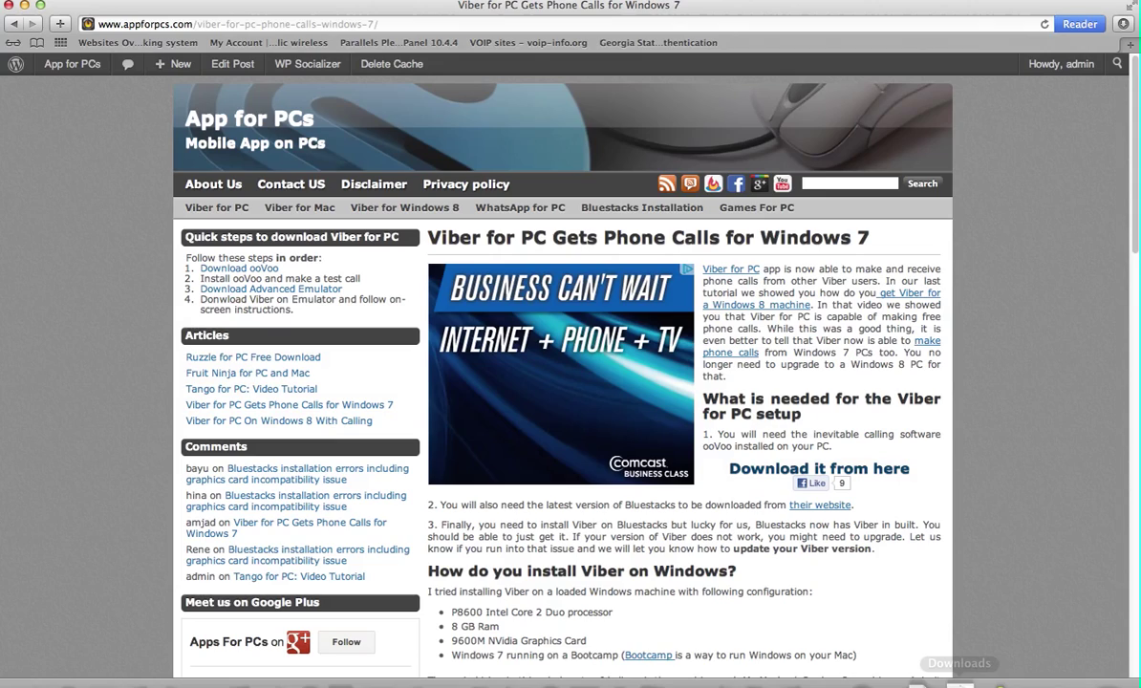
Bring BlueStacks back to the front and check the progress of the Ruzzle.apk download in the notifications
mouse_move(975, 663)
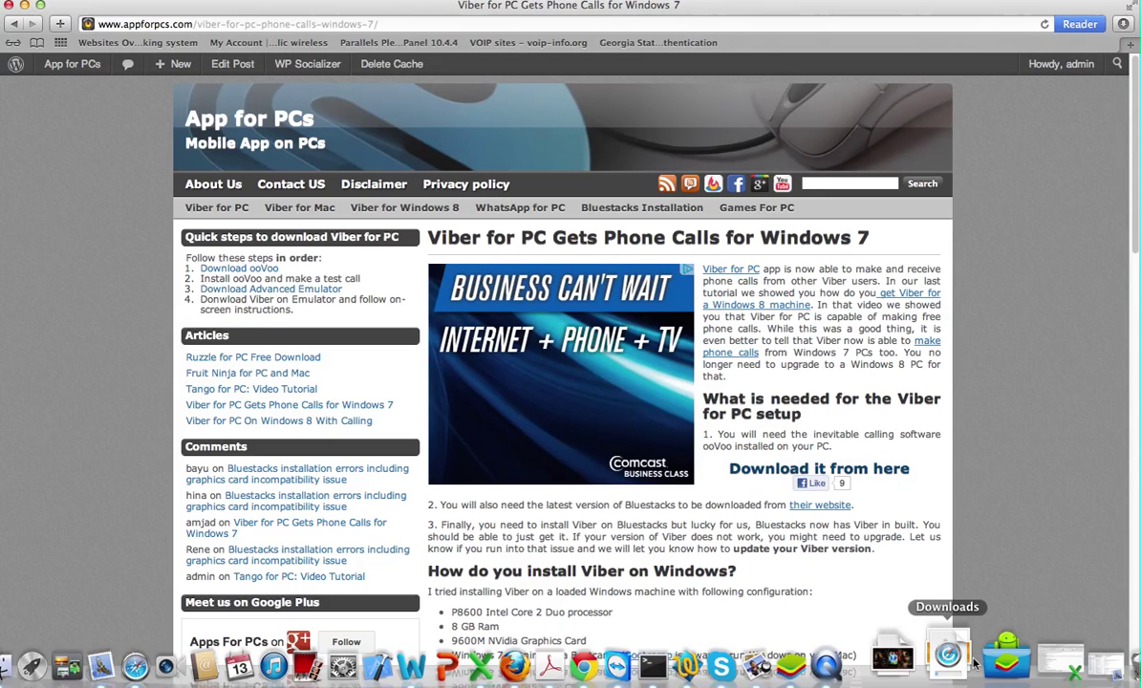
left_click(850, 652)
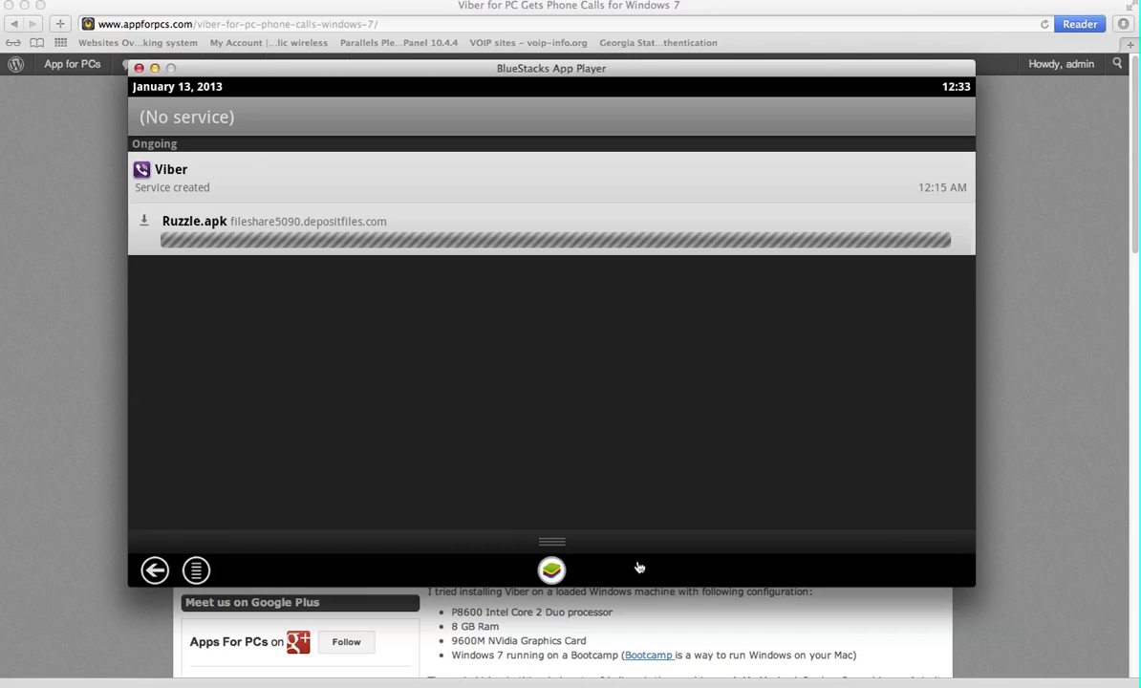
left_click_drag(557, 548, 555, 349)
View the Mac's processor and memory details in About This Mac and close that window
left_click(11, 1)
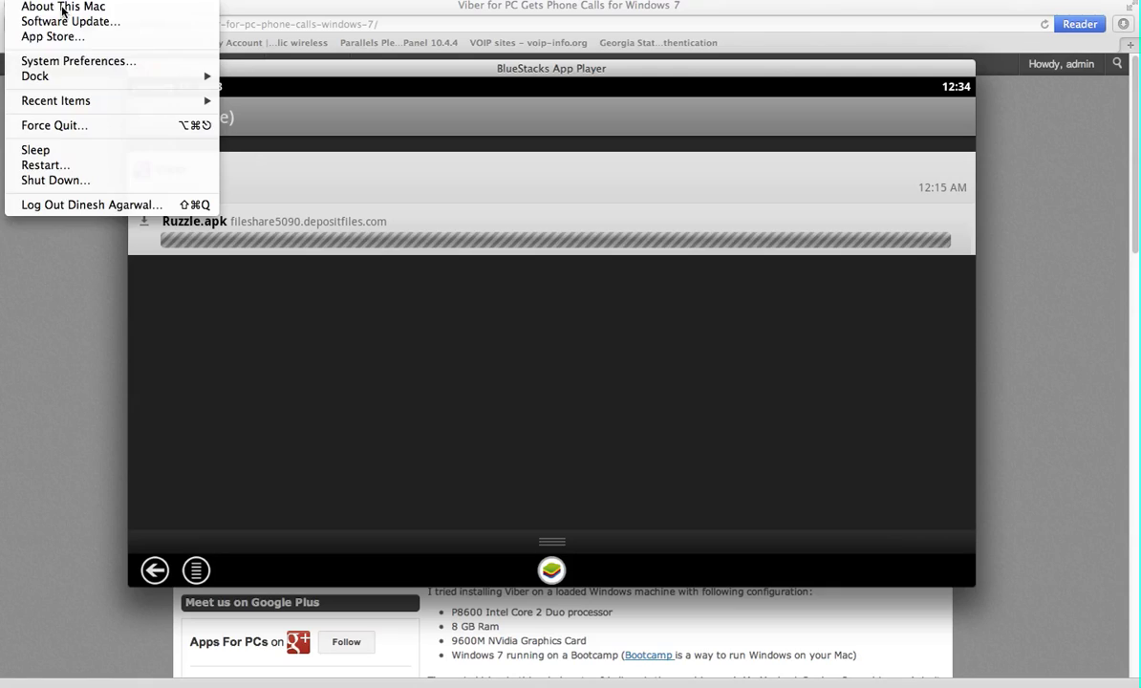
left_click(235, 344)
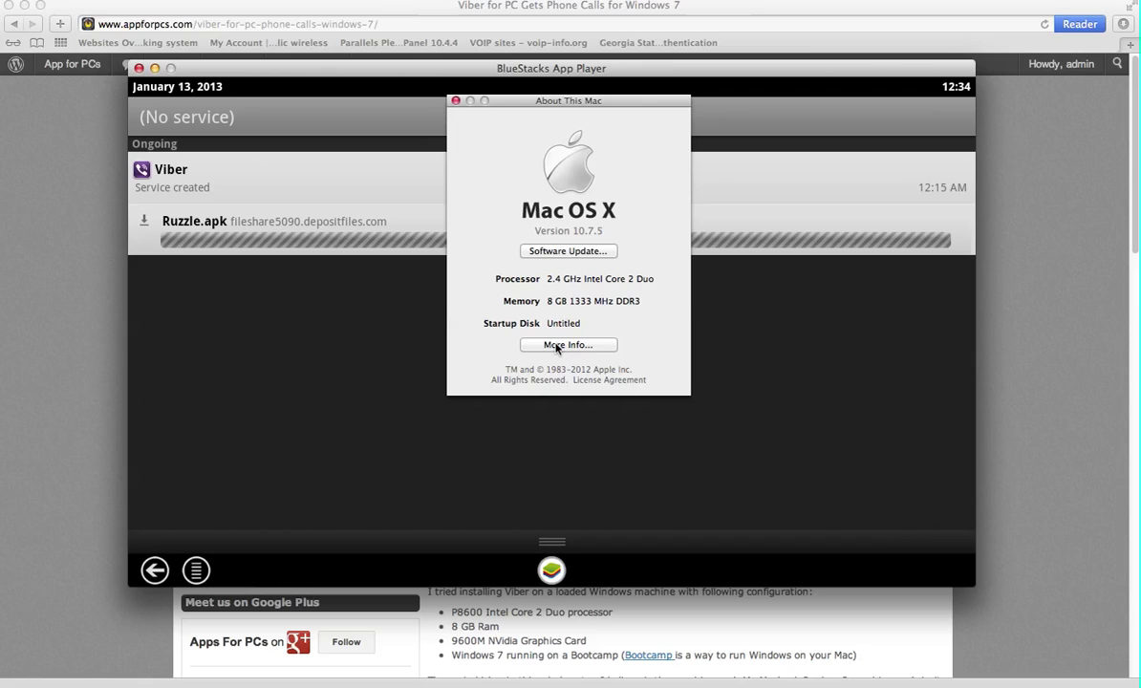
key("super+w")
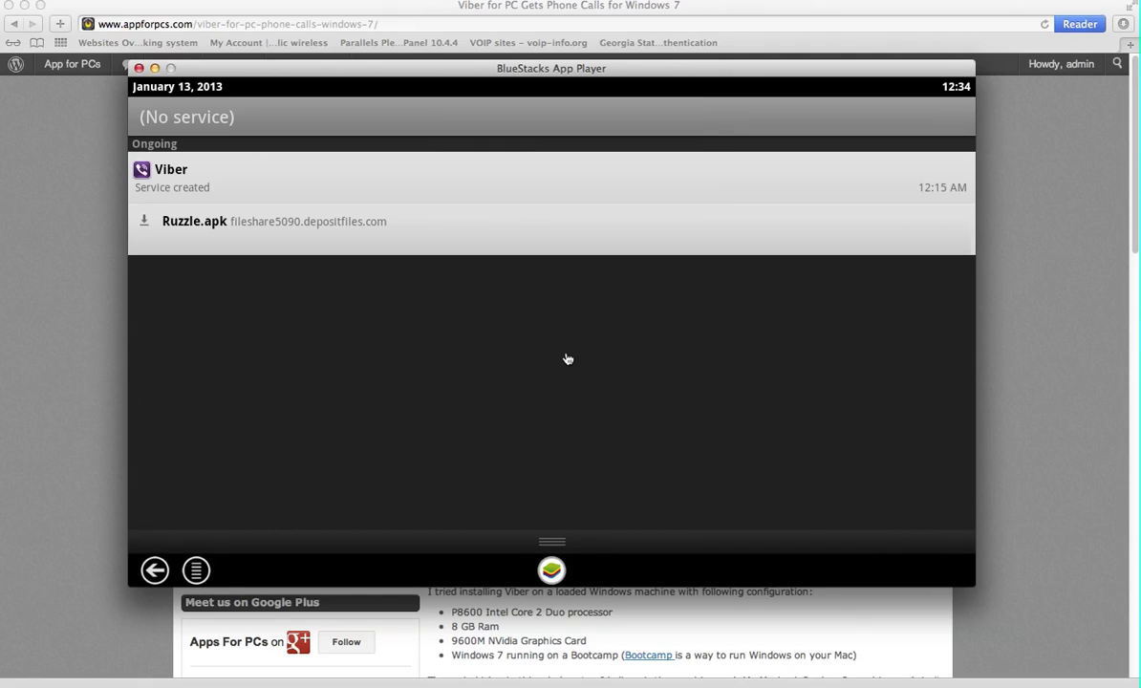
Install the downloaded Ruzzle application in BlueStacks and launch it, including from the BlueStacks home screen
left_click(422, 447)
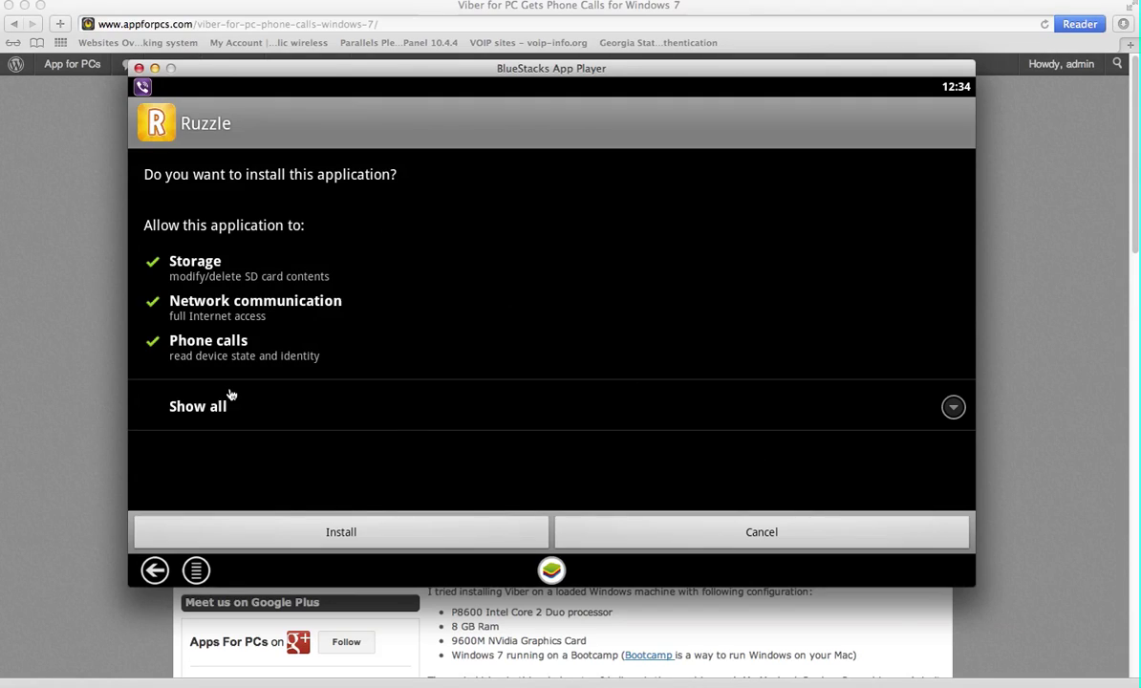
left_click(368, 532)
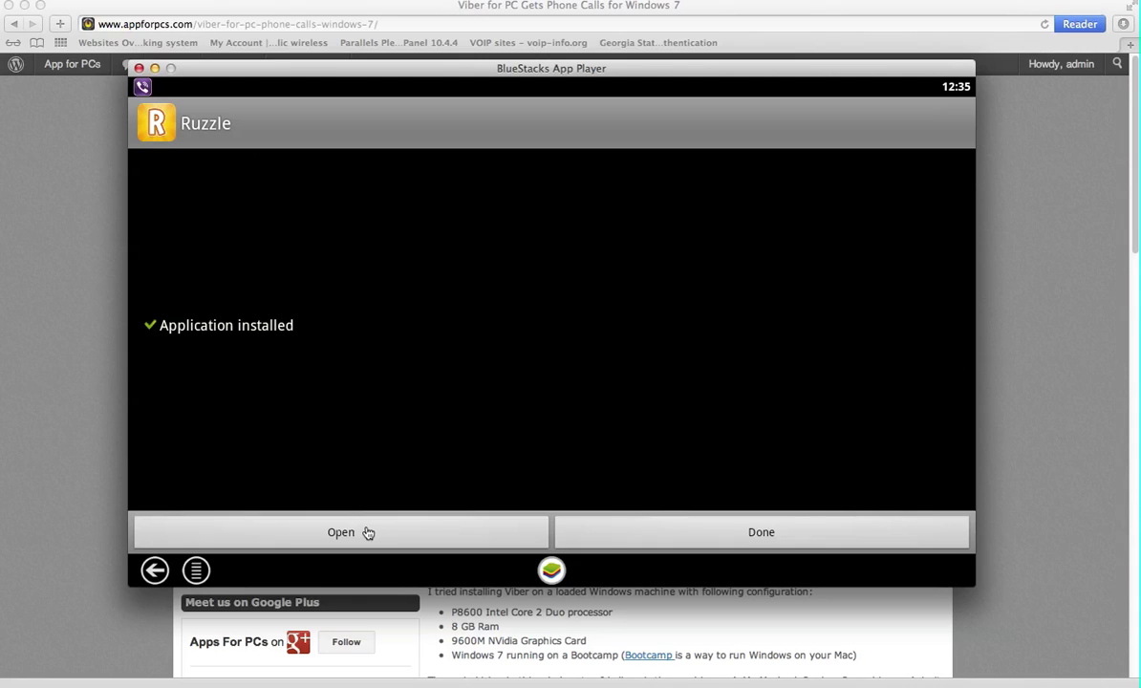
left_click(368, 532)
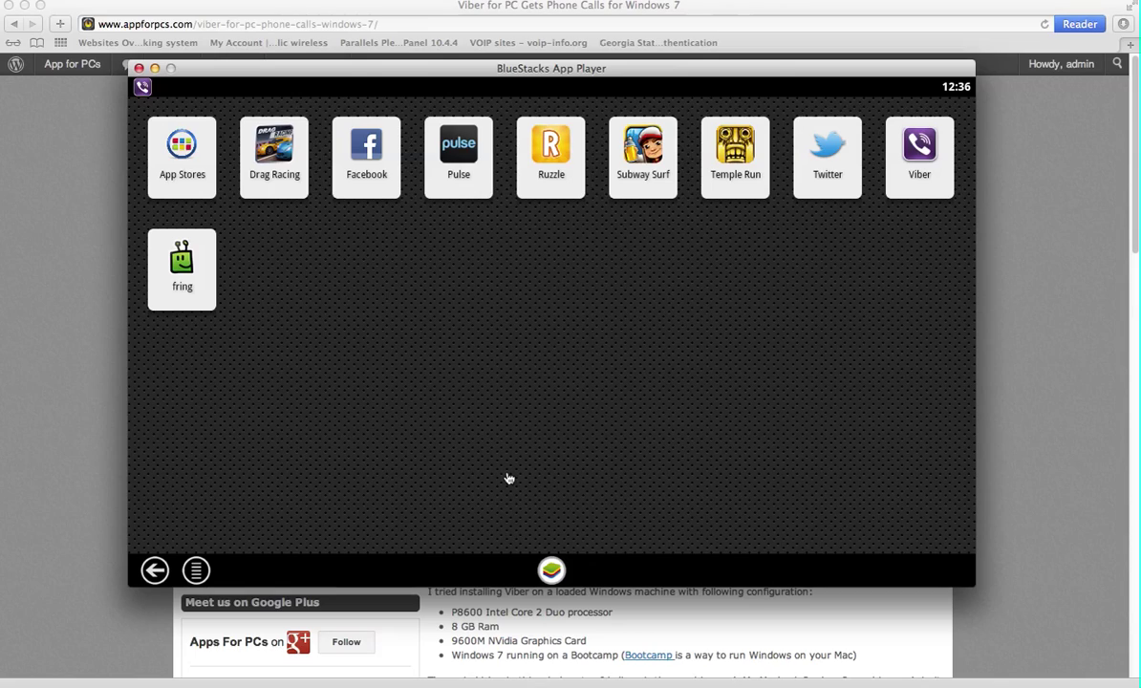
left_click(553, 178)
left_click(551, 145)
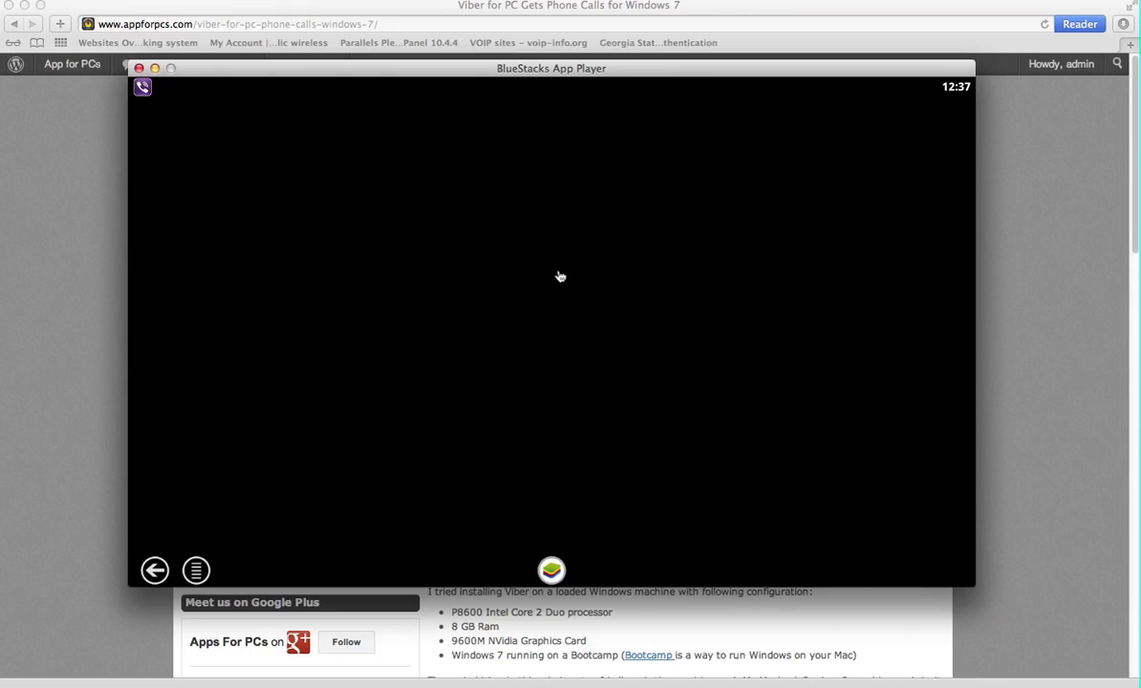